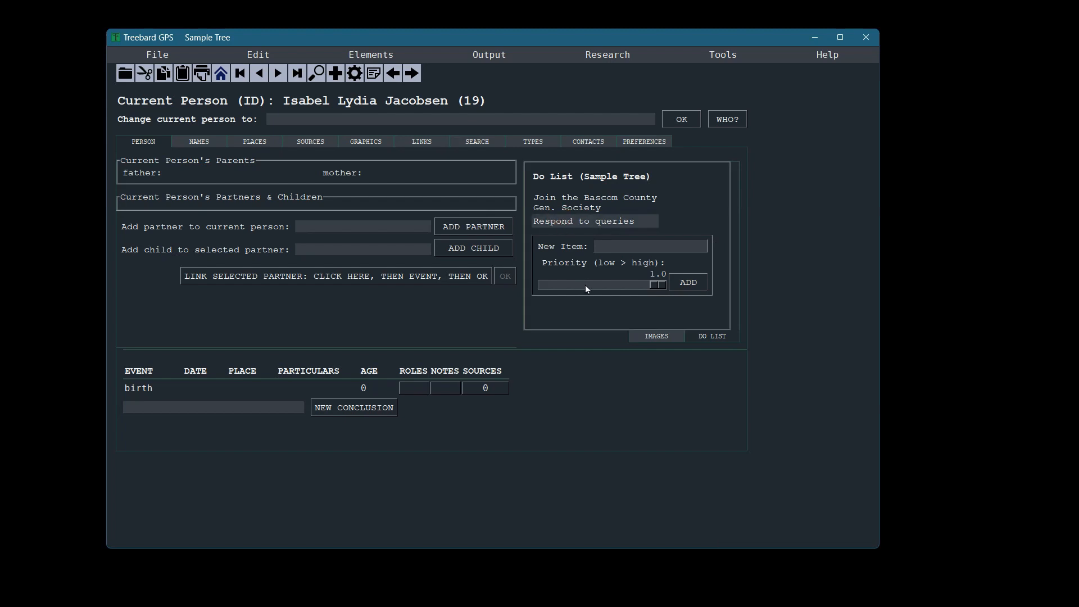
# Delete "Respond to queries" from the tree's do list and add "wash dishes" as a new item.
pyautogui.press('Delete')
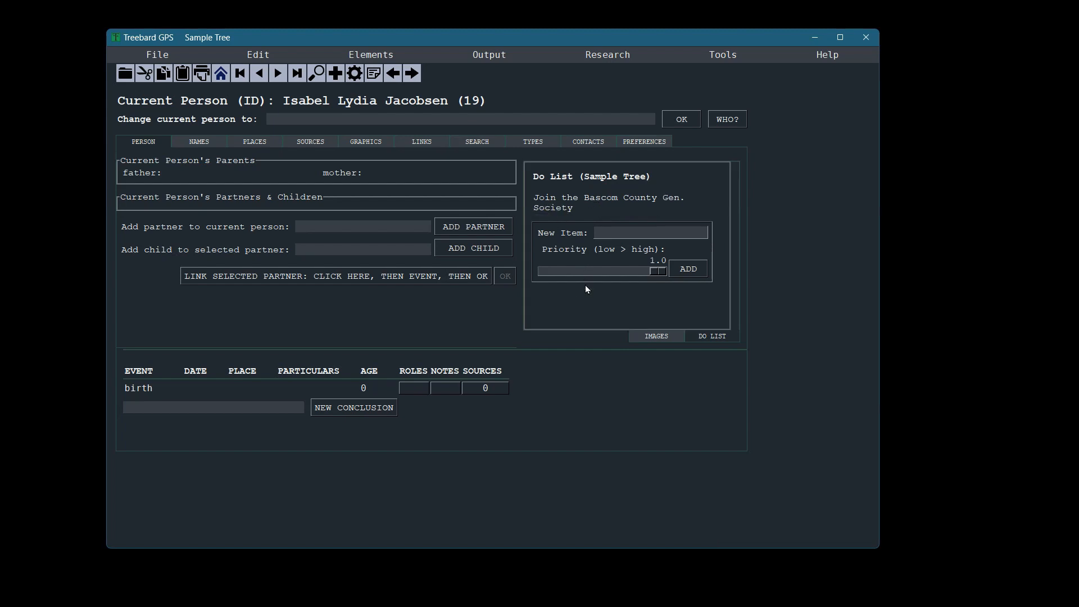
pyautogui.click(609, 232)
pyautogui.write('wash dishes')
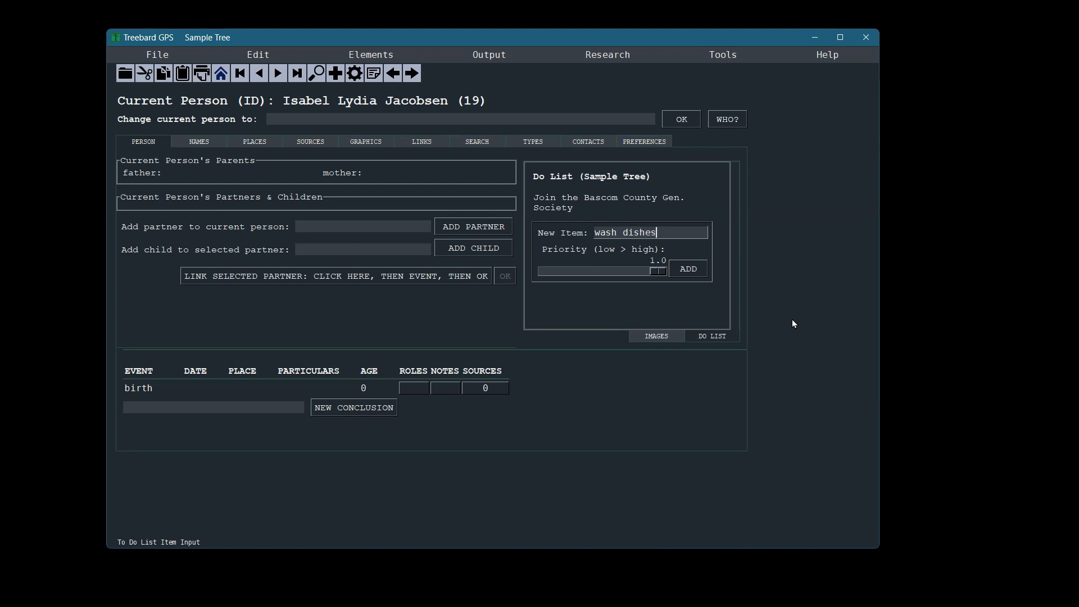
pyautogui.press('Tab')
pyautogui.press('Return')
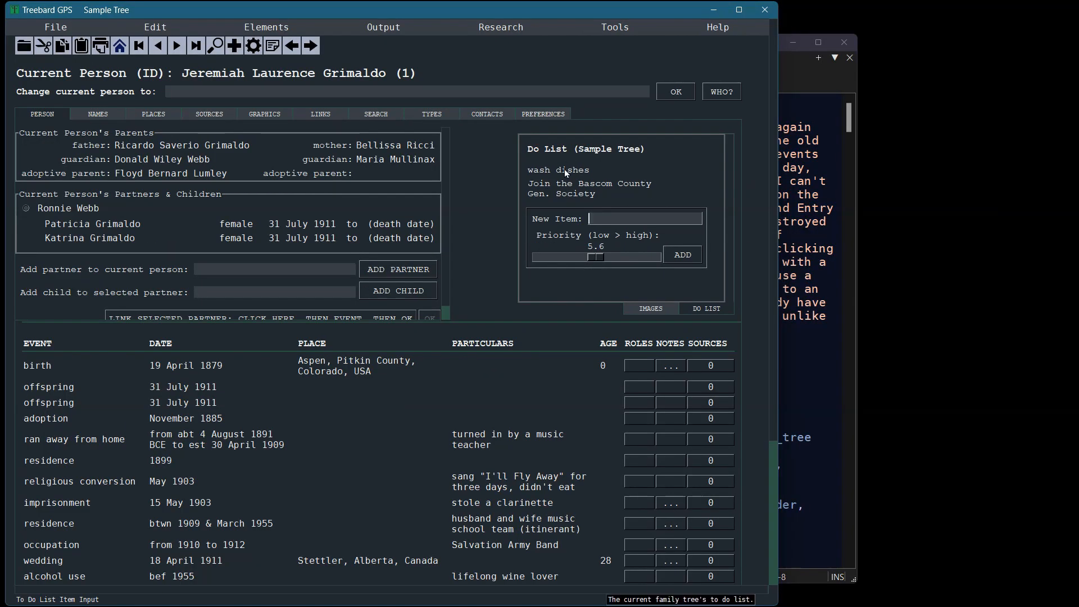
# Delete "wash dishes" from the do list and add "feed the dogs" as a new item.
pyautogui.click(566, 171)
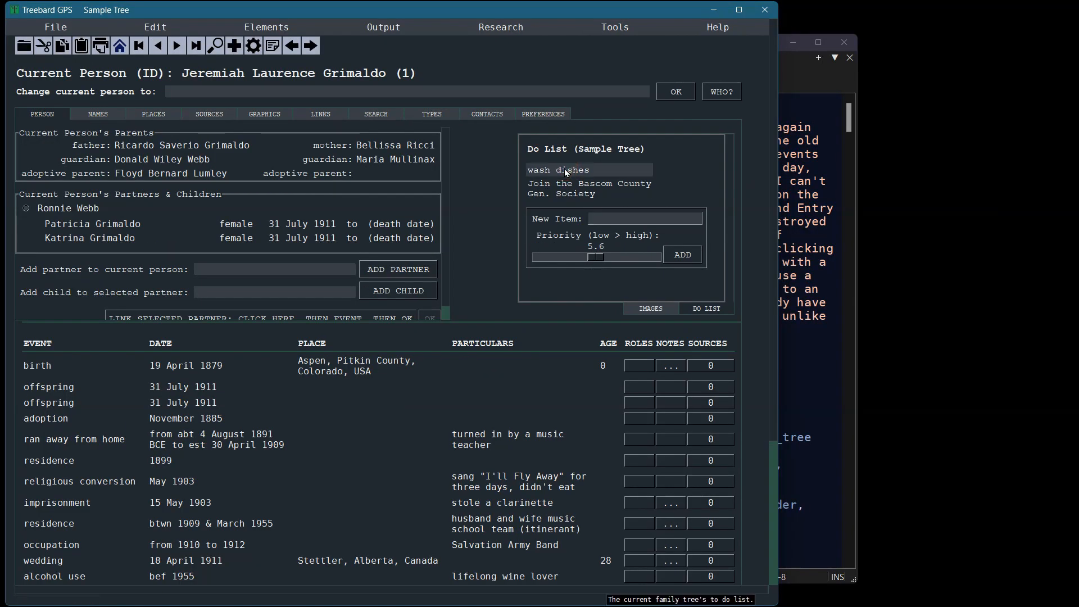
pyautogui.press('Delete')
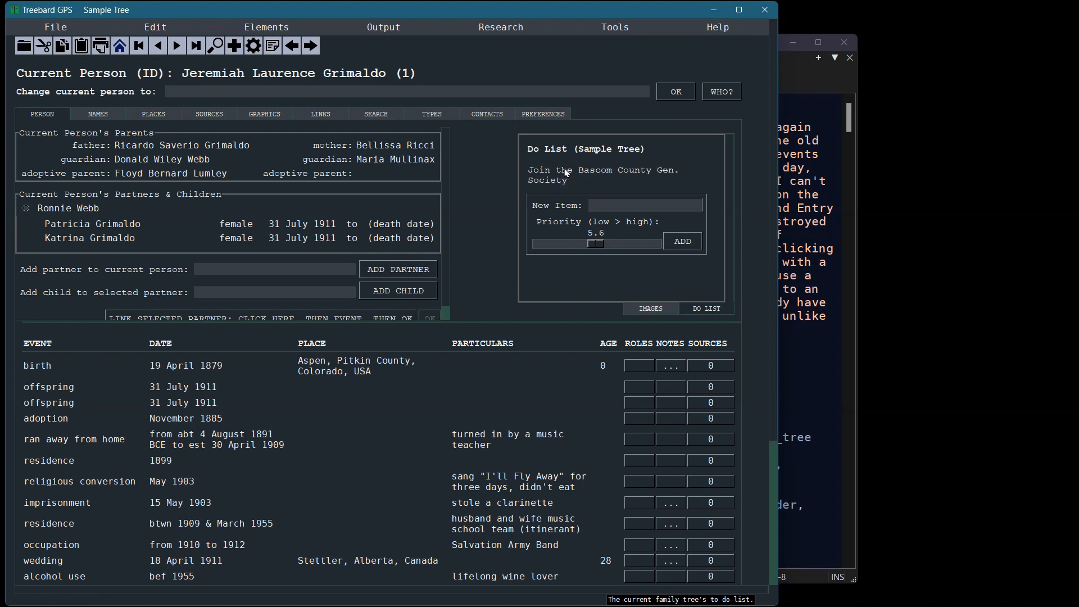
pyautogui.click(602, 203)
pyautogui.write('feed the dogs')
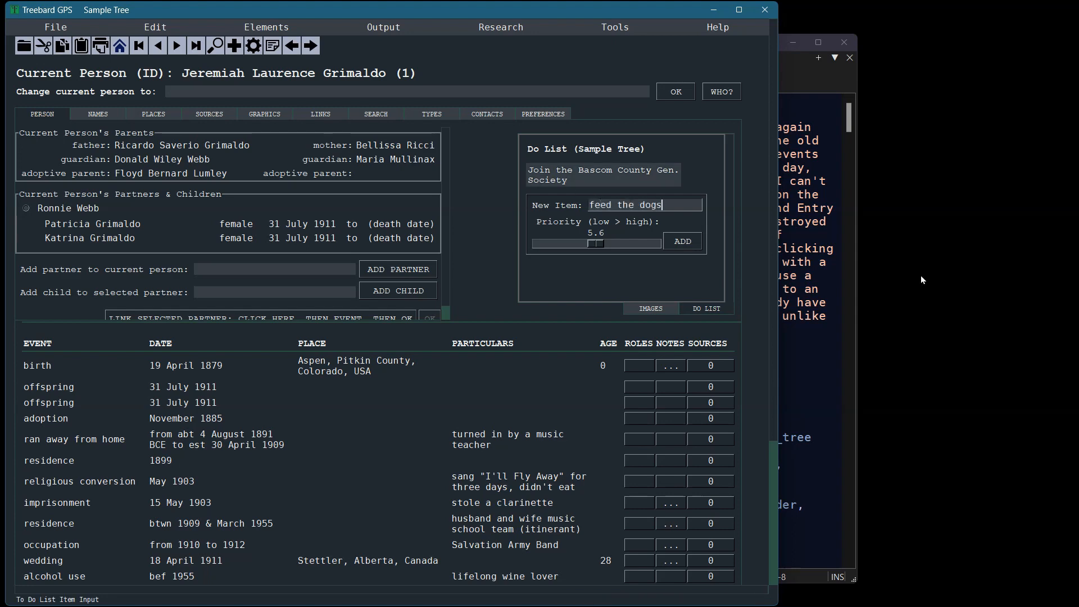
pyautogui.click(679, 242)
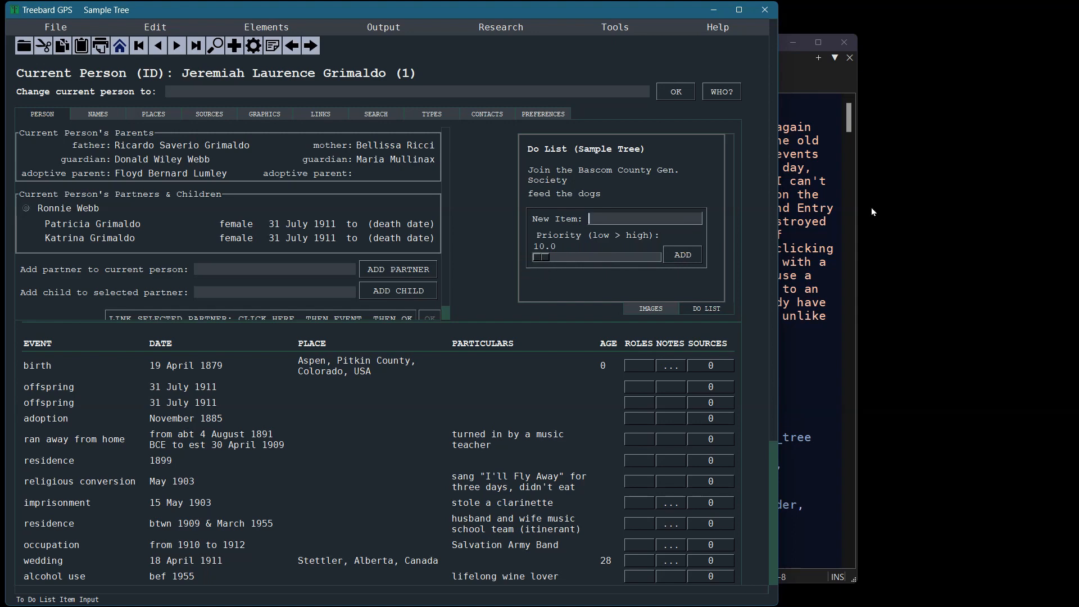
# Add "feed the snails" to the do list with priority 10.0.
pyautogui.write('feed the snails')
pyautogui.press('Tab')
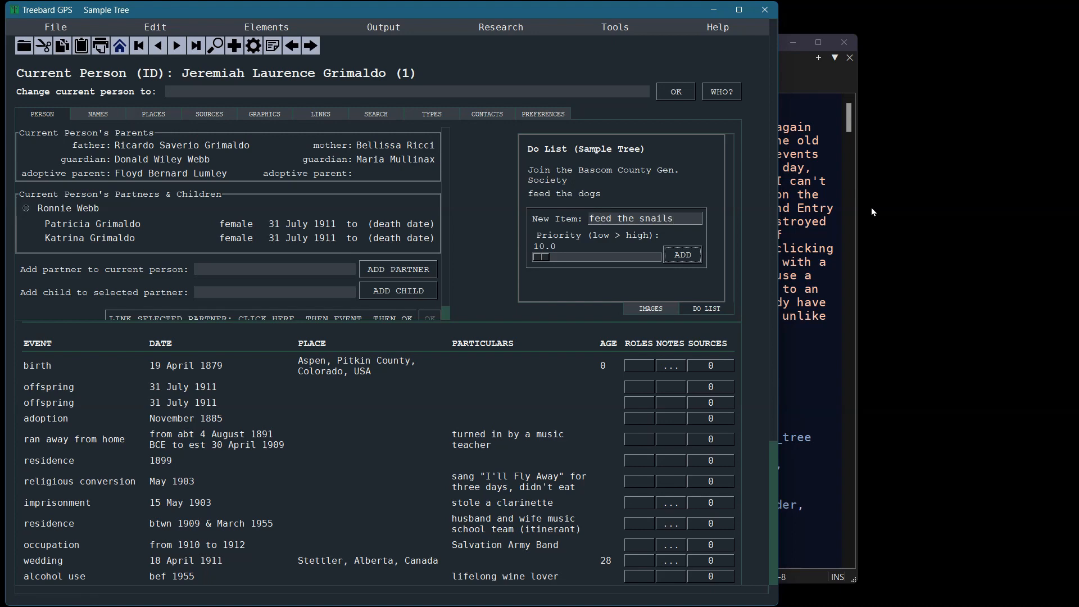
pyautogui.press('space')
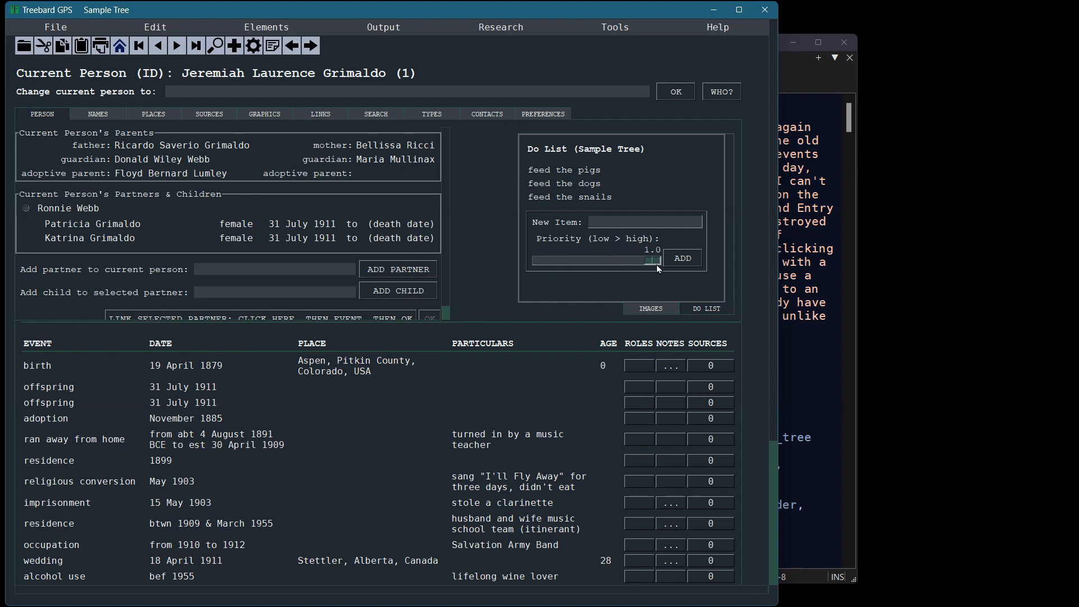
# Add "delete stuff from do list" to the do list with priority 1.0.
pyautogui.click(625, 241)
pyautogui.write('delete stuff from do list')
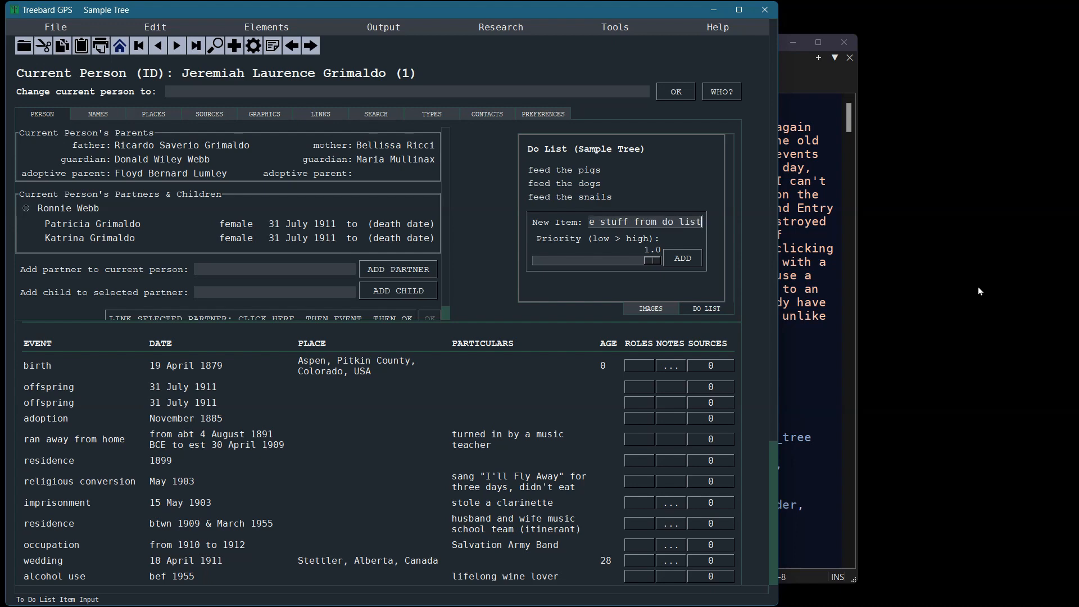
pyautogui.press('Tab')
pyautogui.press('Return')
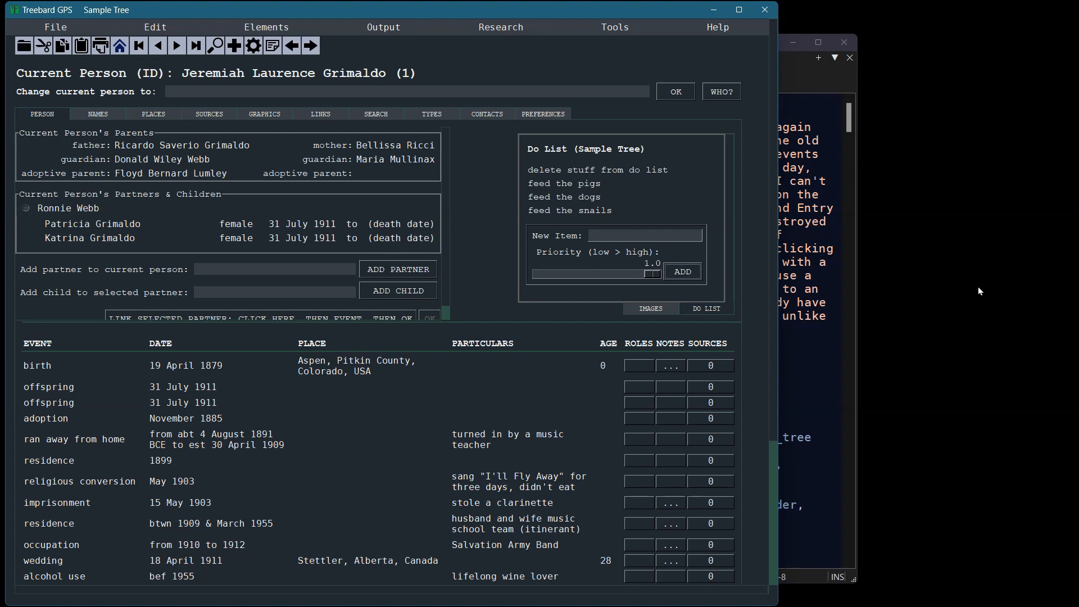
# Delete the snails, dogs, pigs and "delete stuff from do list" items so the do list is empty.
pyautogui.click(560, 211)
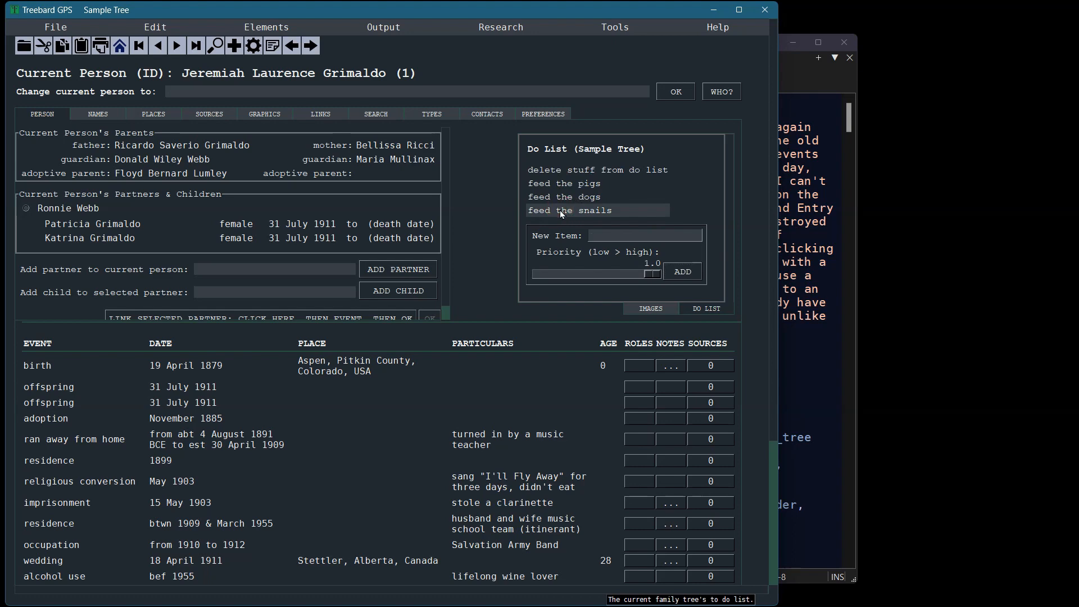
pyautogui.press('Delete')
pyautogui.click(558, 198)
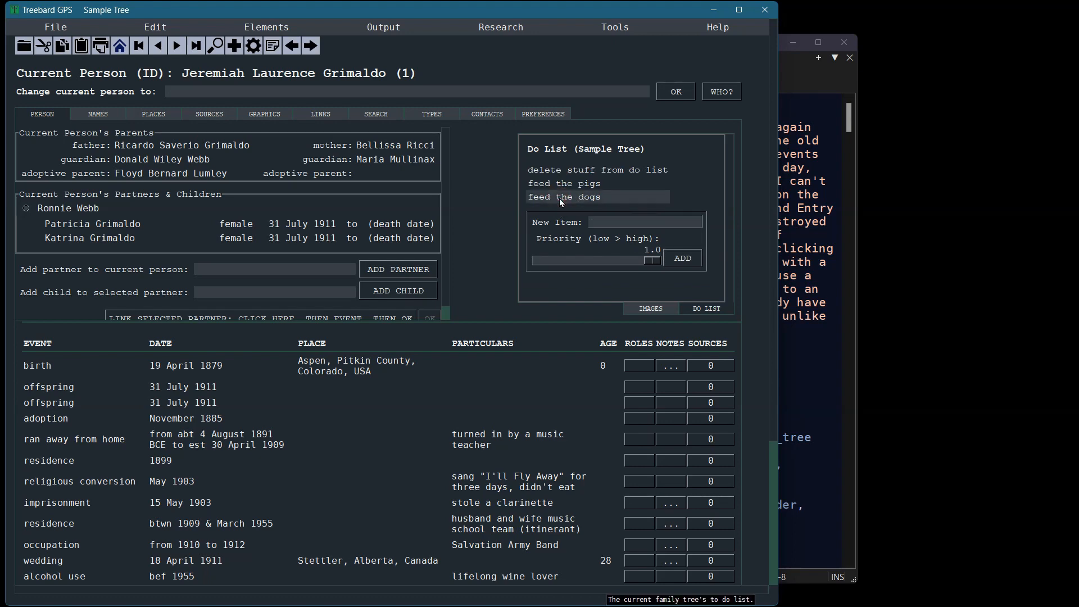
pyautogui.press('Delete')
pyautogui.click(557, 184)
pyautogui.press('Delete')
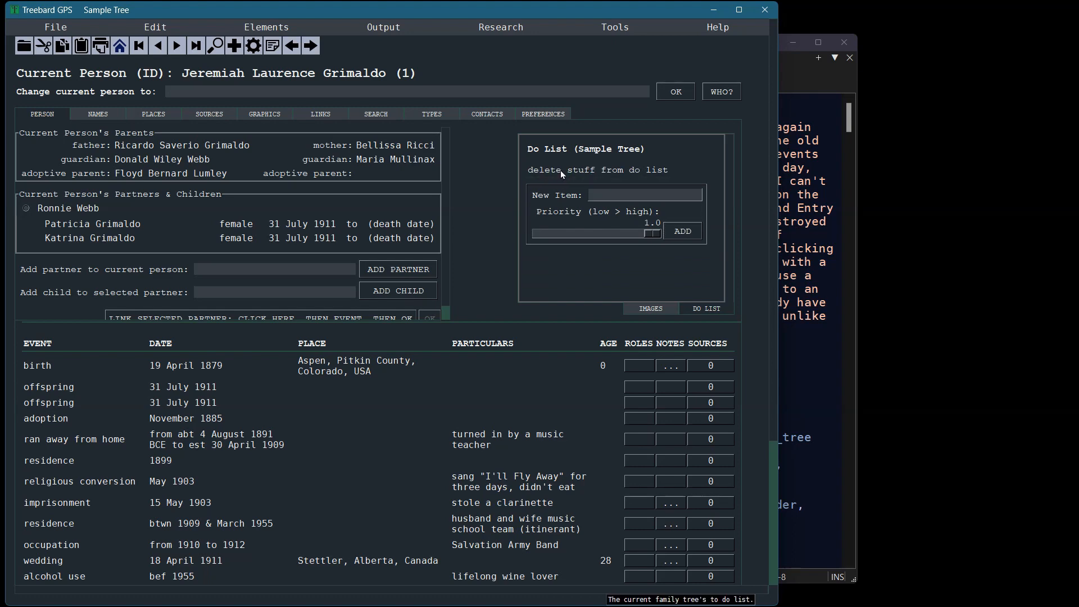
pyautogui.click(561, 170)
pyautogui.press('Delete')
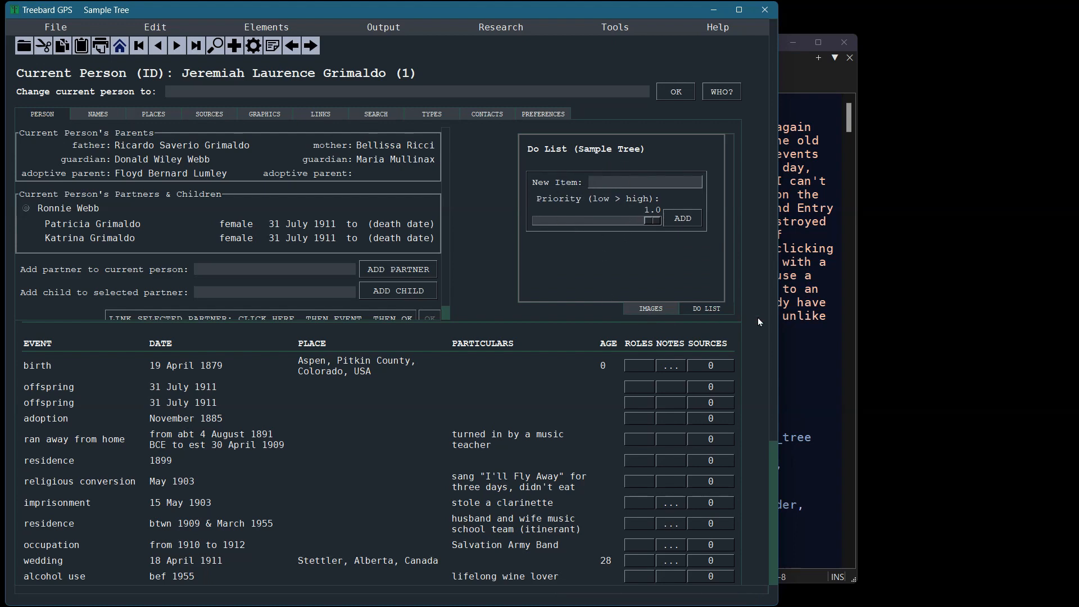
# Open the event types and enter "play Scrabble" as the new event type to add.
pyautogui.click(474, 114)
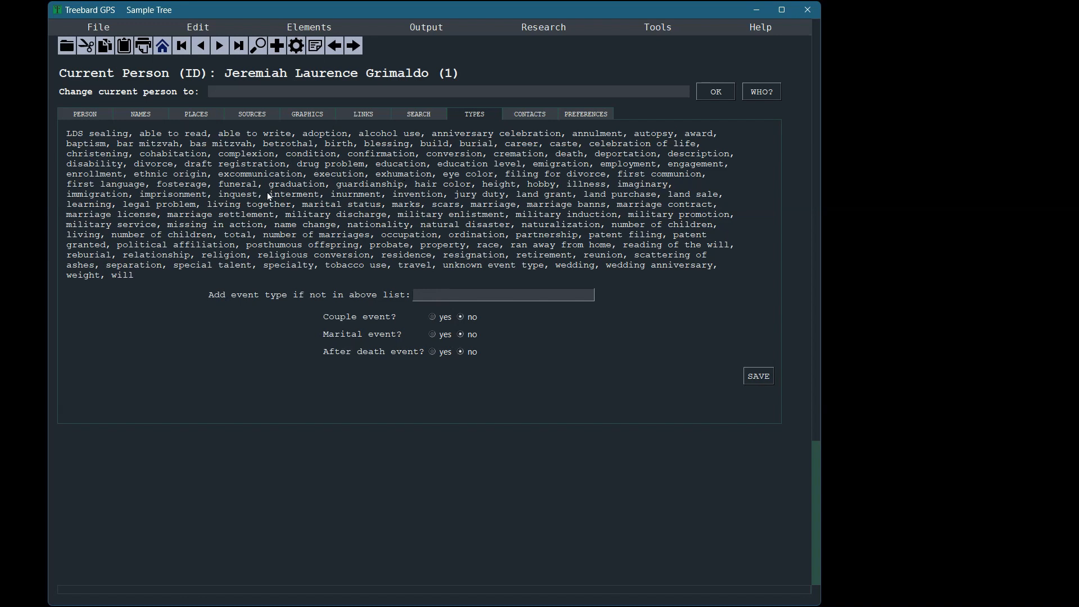
pyautogui.write('play Scrabble')
# Look at the media preferences and open the preference for the default image source directory.
pyautogui.click(578, 115)
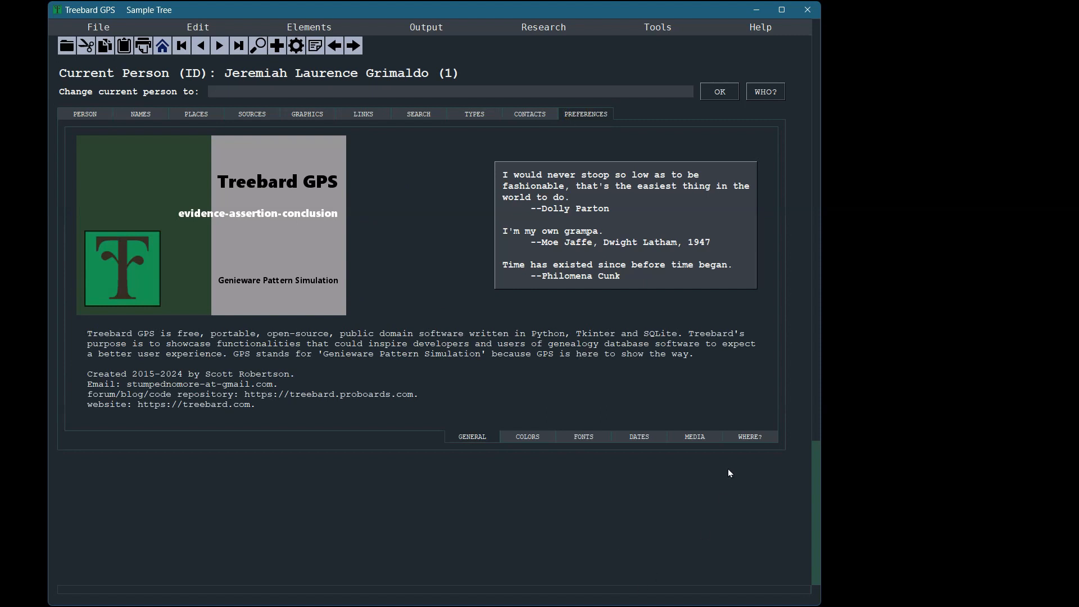
pyautogui.click(702, 437)
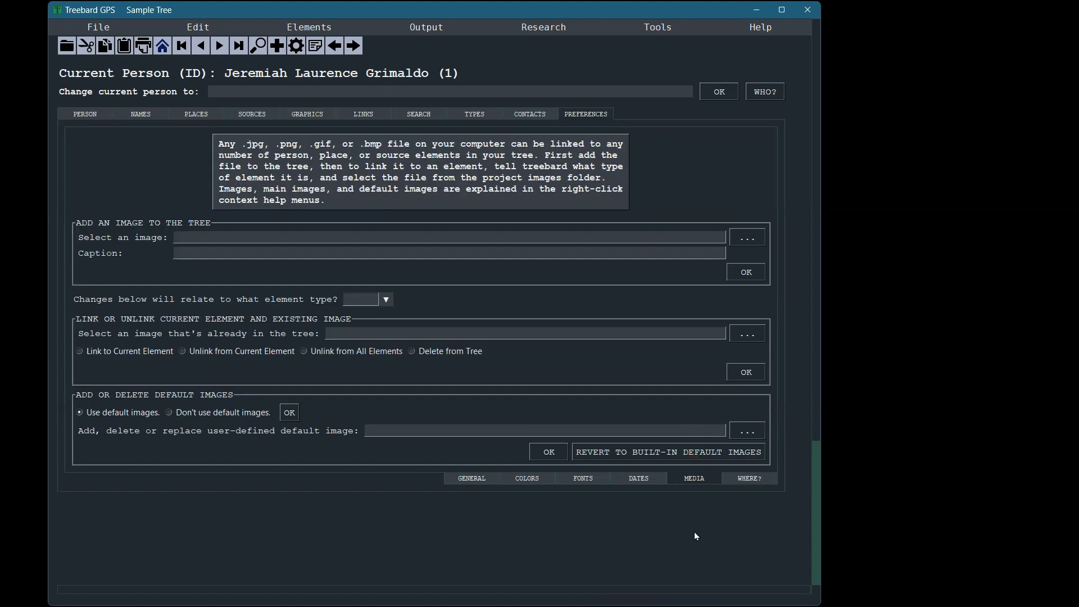
pyautogui.click(741, 476)
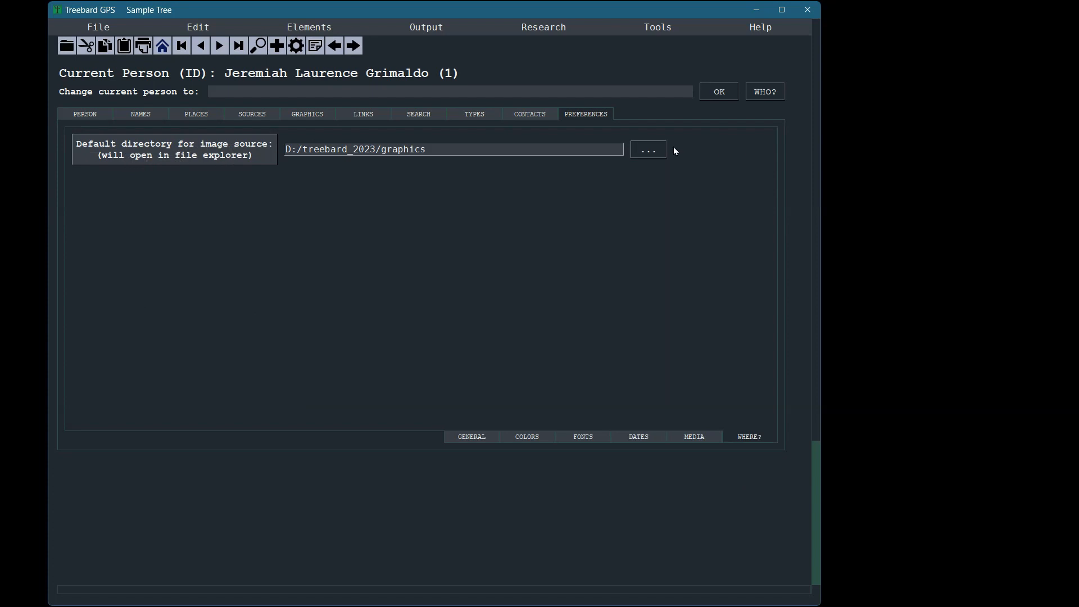
# Cancel one folder choice for the default image source directory and set it to D:/genealogy databases/gedcom files instead.
pyautogui.click(655, 150)
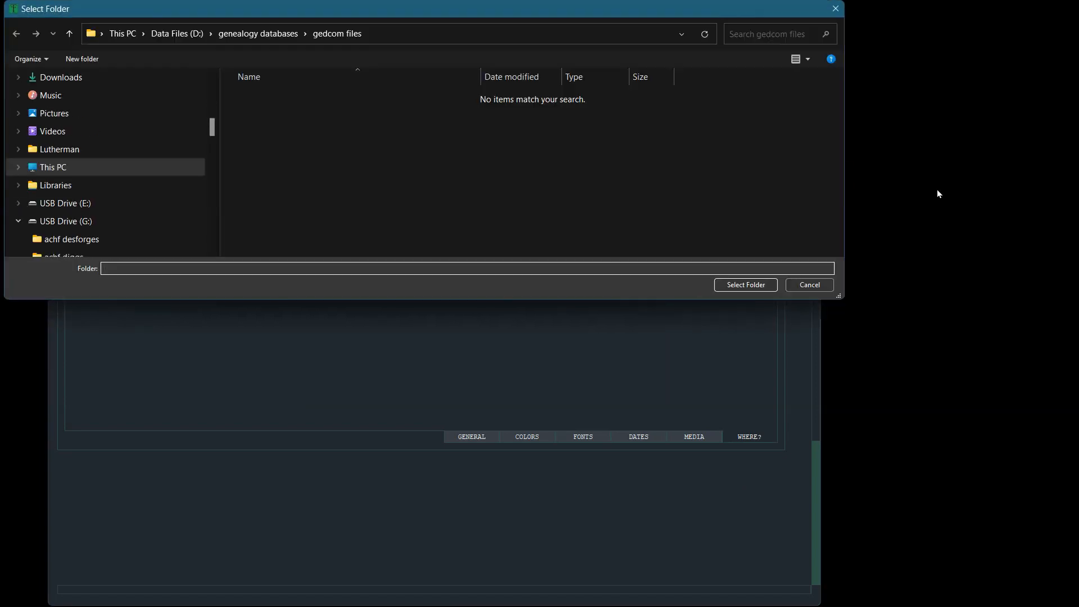
pyautogui.click(806, 288)
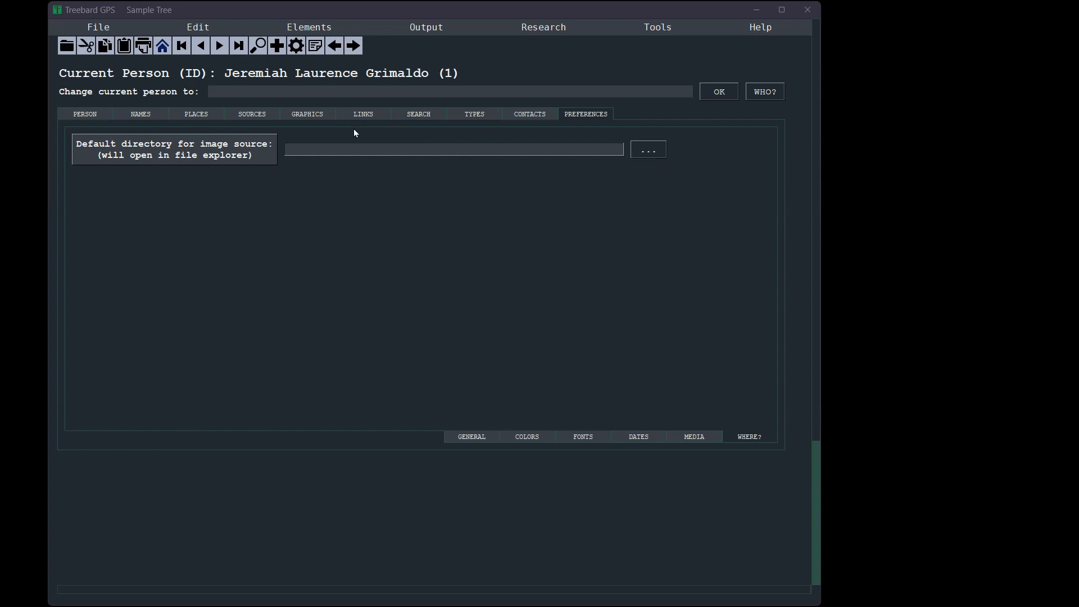
pyautogui.click(648, 150)
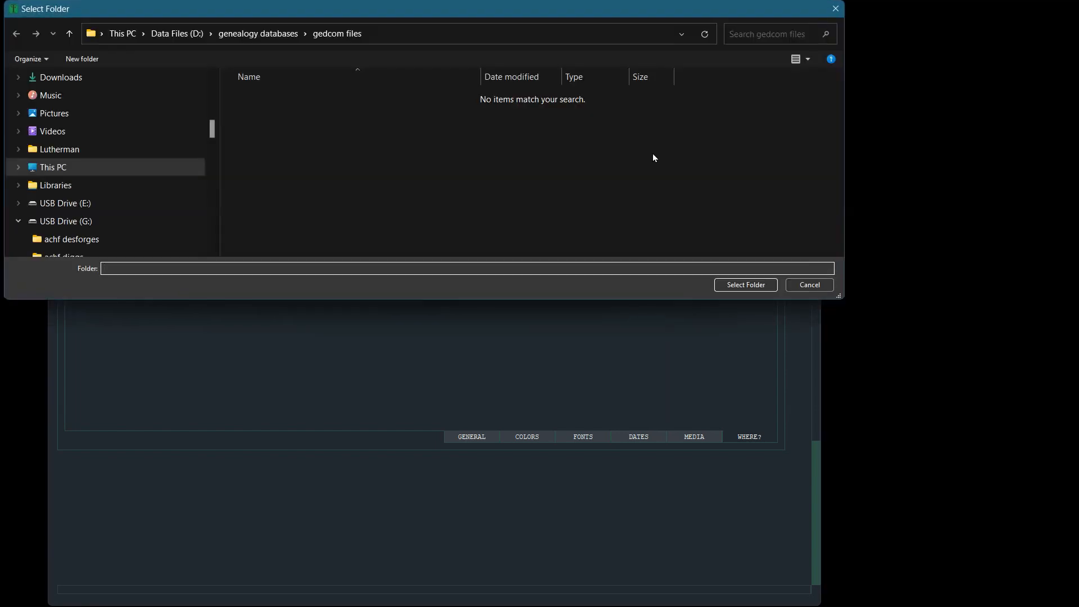
pyautogui.click(741, 285)
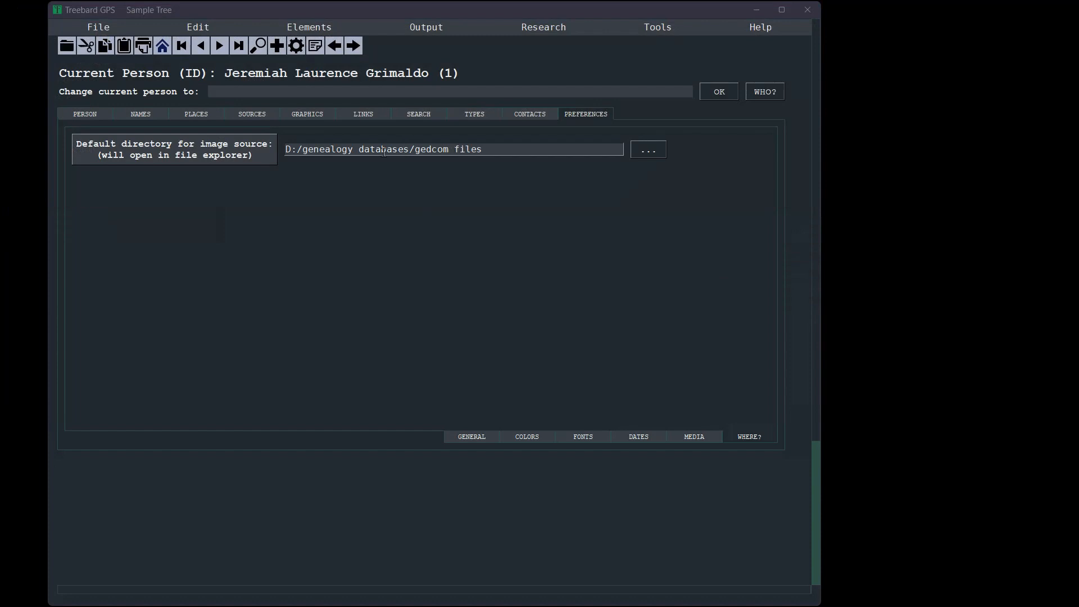
# Set the default image source directory to D:/treebard_2024/graphics.
pyautogui.click(644, 151)
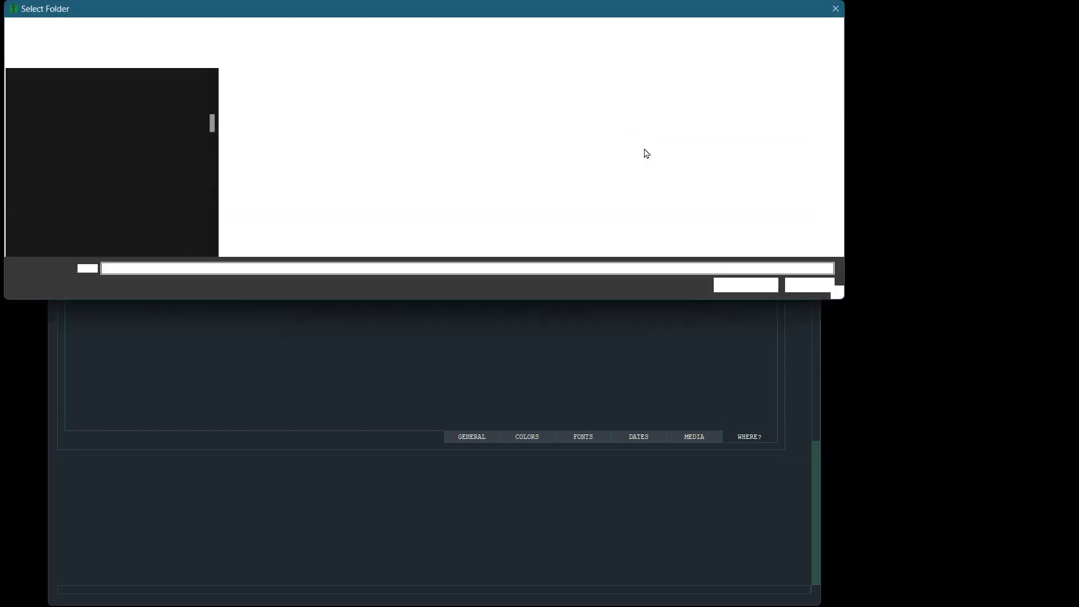
pyautogui.click(82, 114)
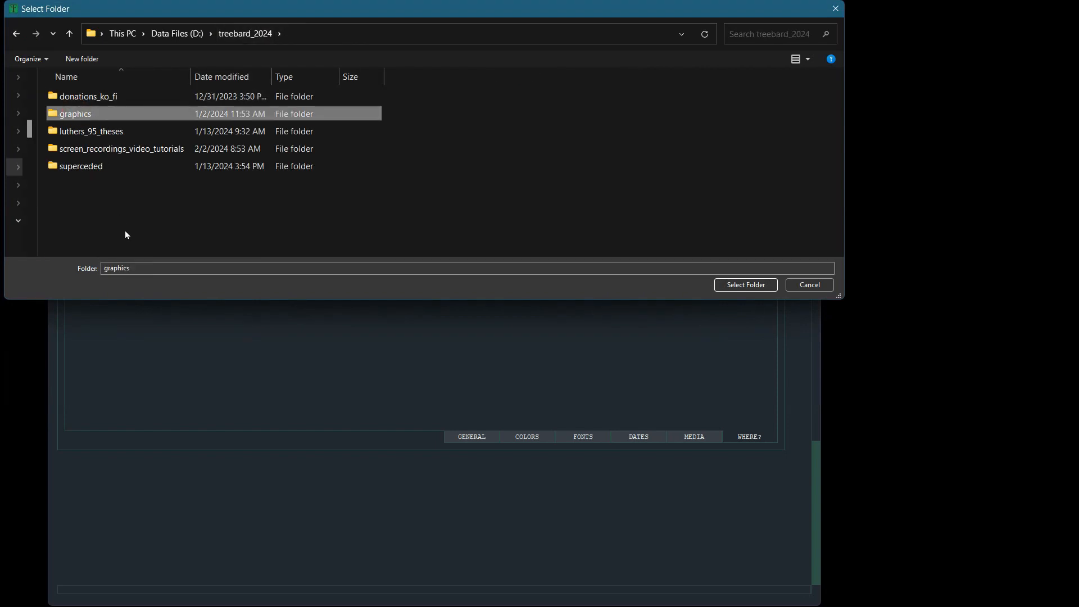
pyautogui.click(726, 285)
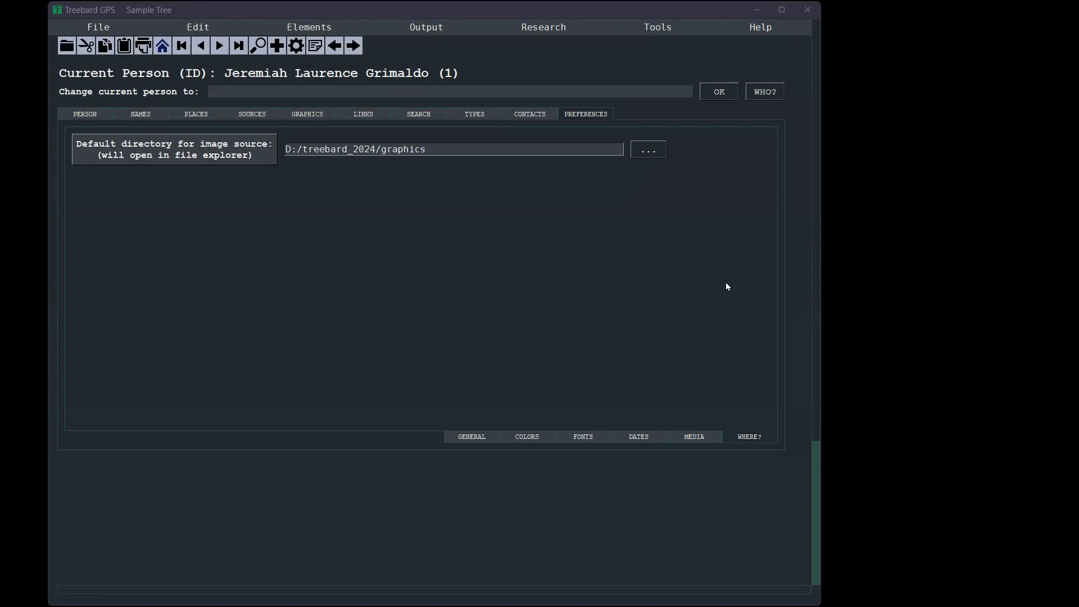
# Check the media preferences and the graphics editing tools, and return to the current person's record.
pyautogui.click(687, 438)
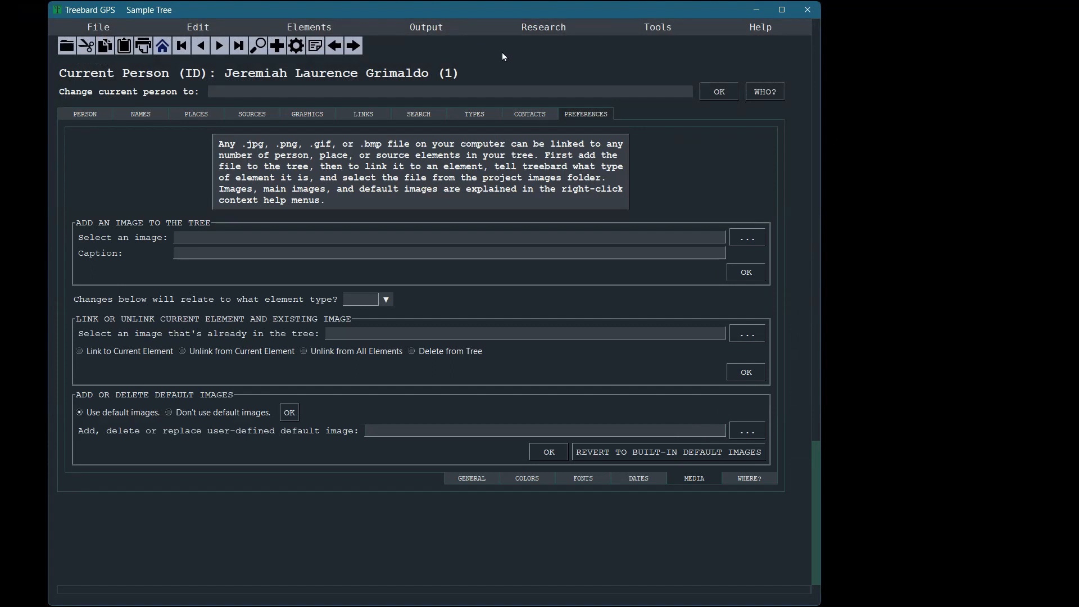
pyautogui.click(300, 115)
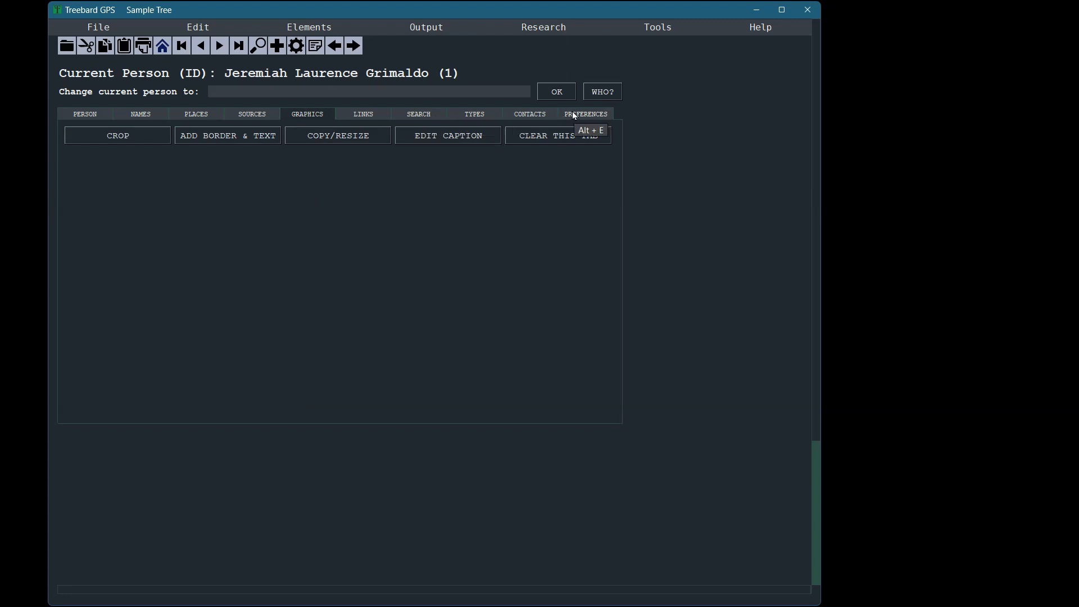
pyautogui.click(84, 115)
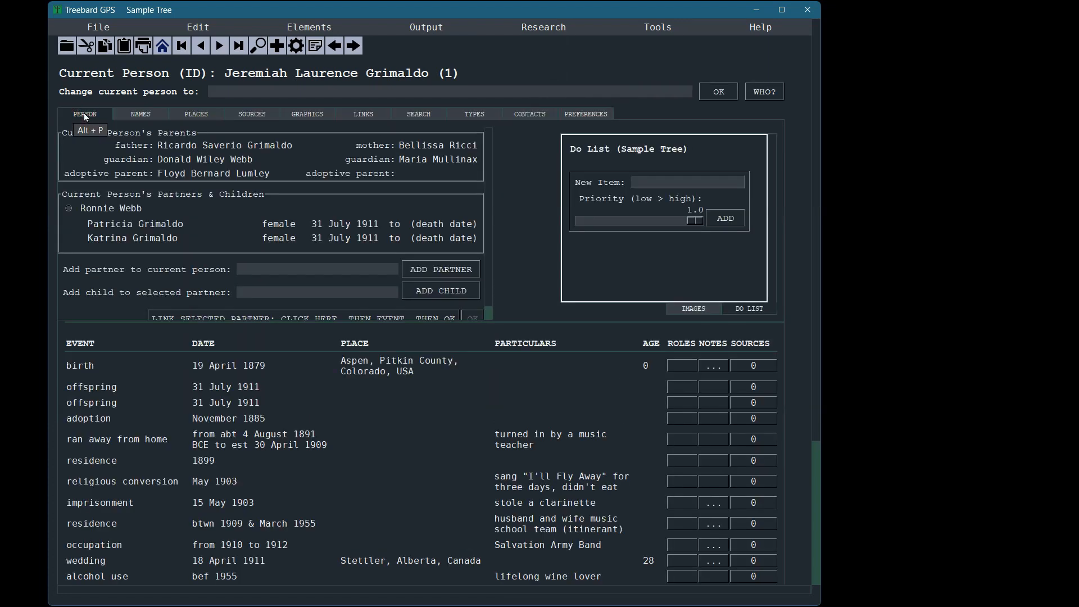
# Open the image gallery from the current person's main image and step back to the mug shot.
pyautogui.click(686, 309)
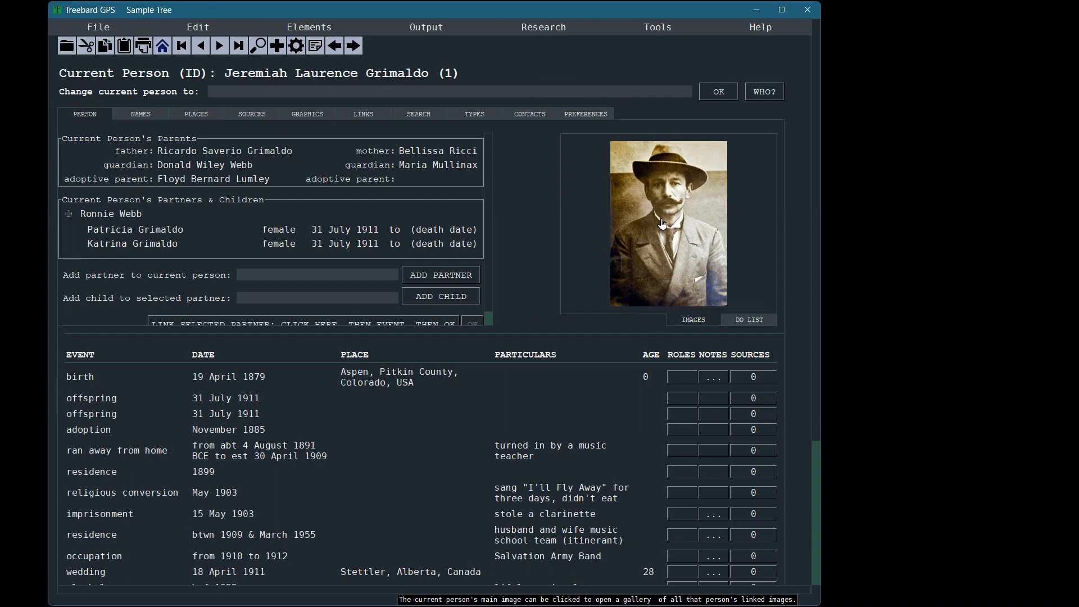
pyautogui.click(654, 222)
pyautogui.press('Left')
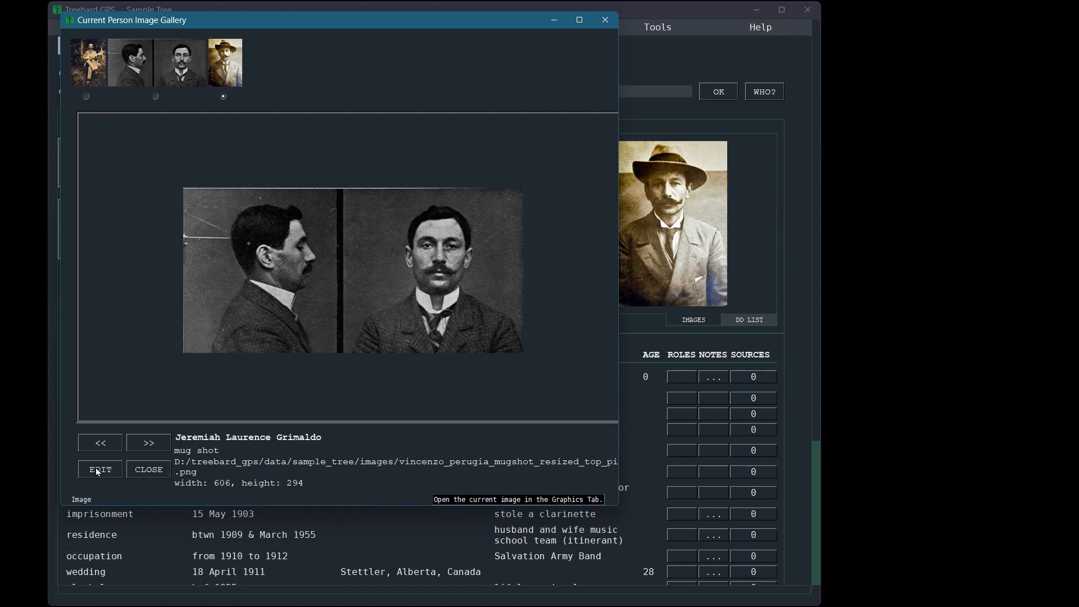
# View the mandolin picture, the hat portrait and the mug shot in the gallery, and open the mug shot for editing.
pyautogui.click(91, 63)
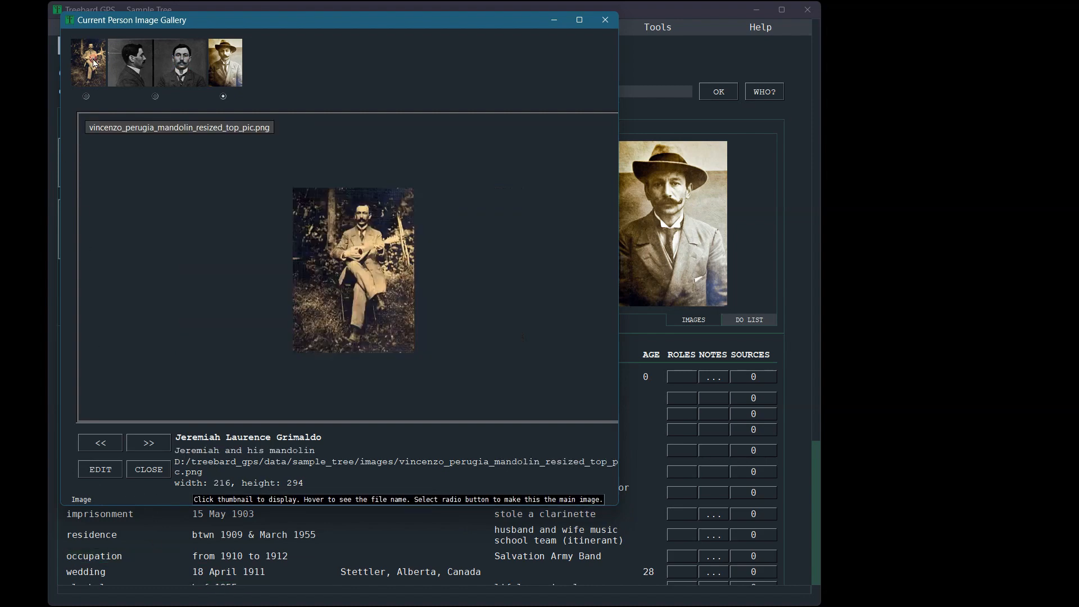
pyautogui.click(231, 67)
pyautogui.click(138, 68)
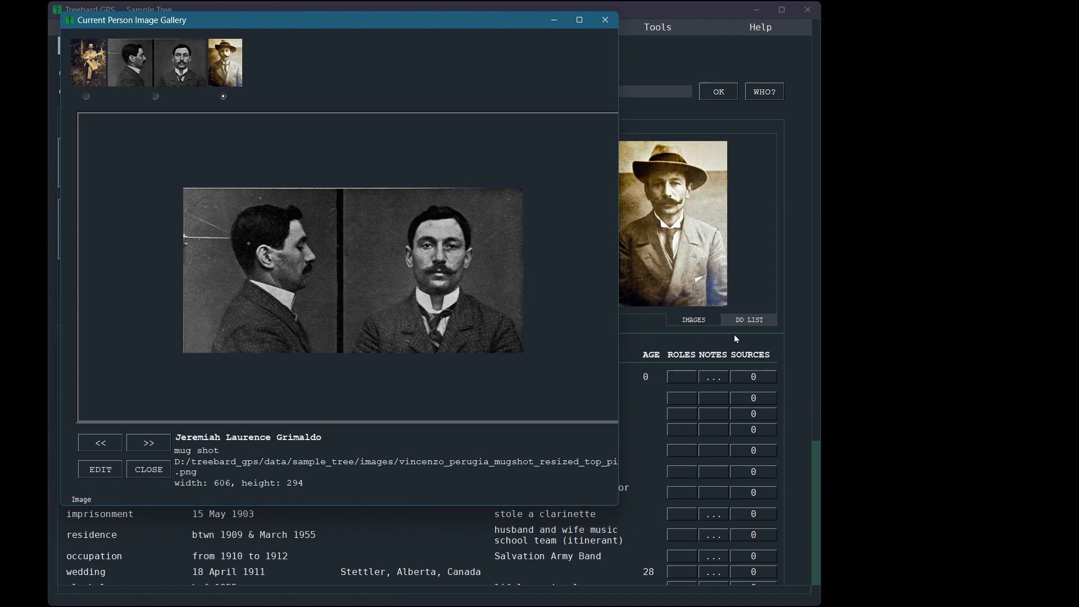
pyautogui.moveTo(287, 22)
pyautogui.mouseDown()
pyautogui.moveTo(337, 271)
pyautogui.moveTo(337, 205)
pyautogui.moveTo(277, 15)
pyautogui.moveTo(275, 26)
pyautogui.mouseUp()
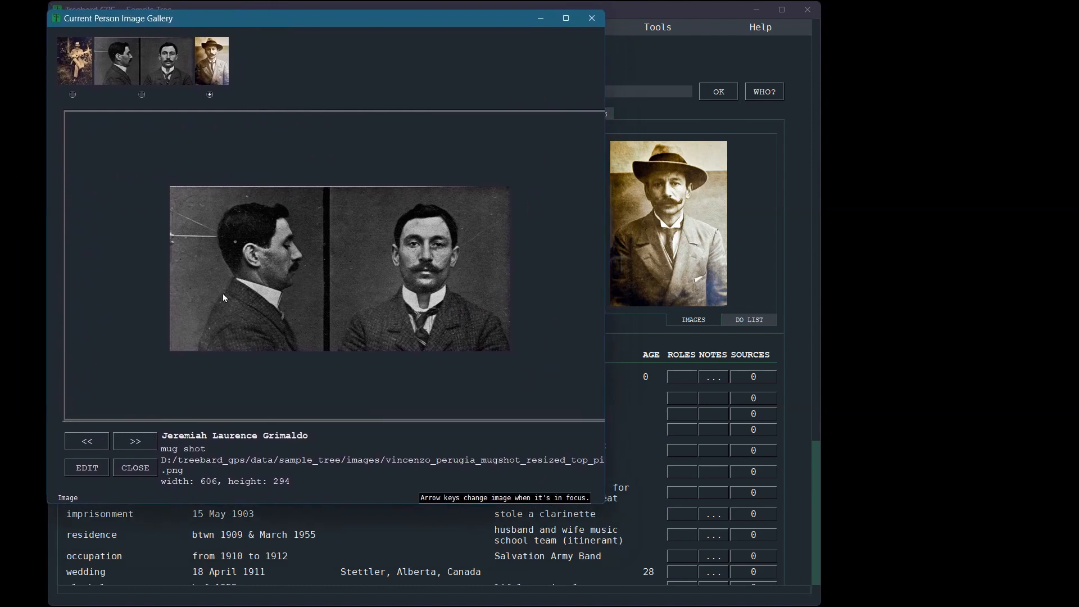
pyautogui.click(84, 468)
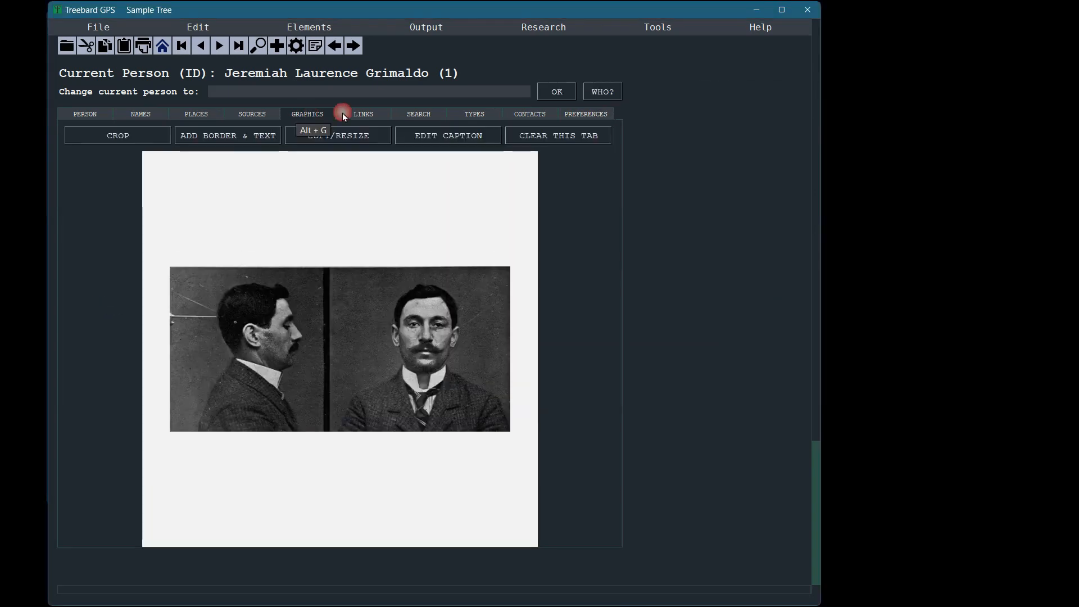
# Clear the mug shot from the graphics workspace and return to the current person's record after checking the media preferences.
pyautogui.click(565, 139)
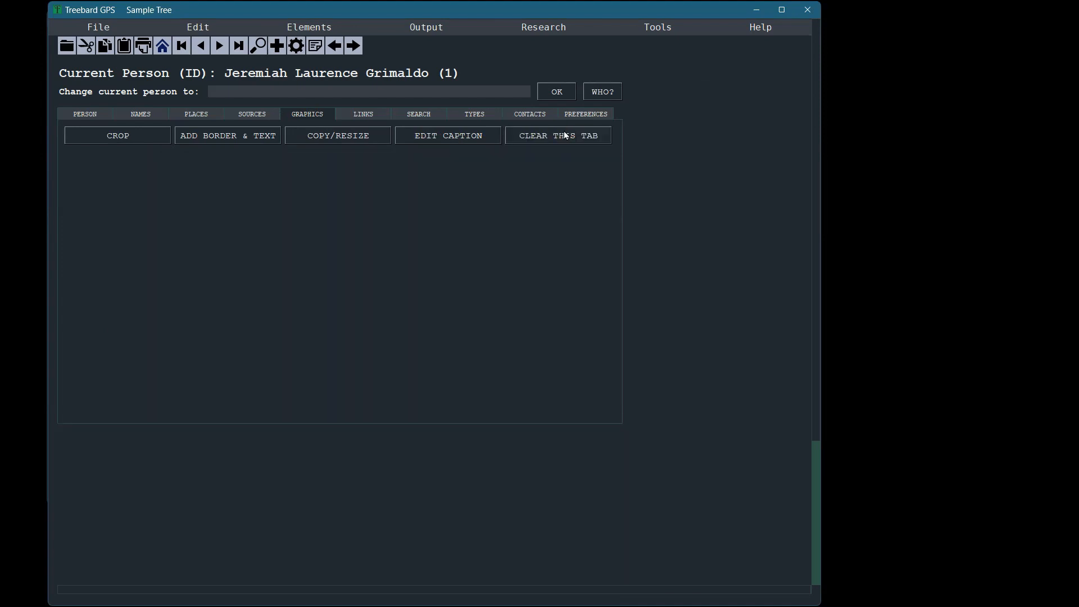
pyautogui.click(575, 110)
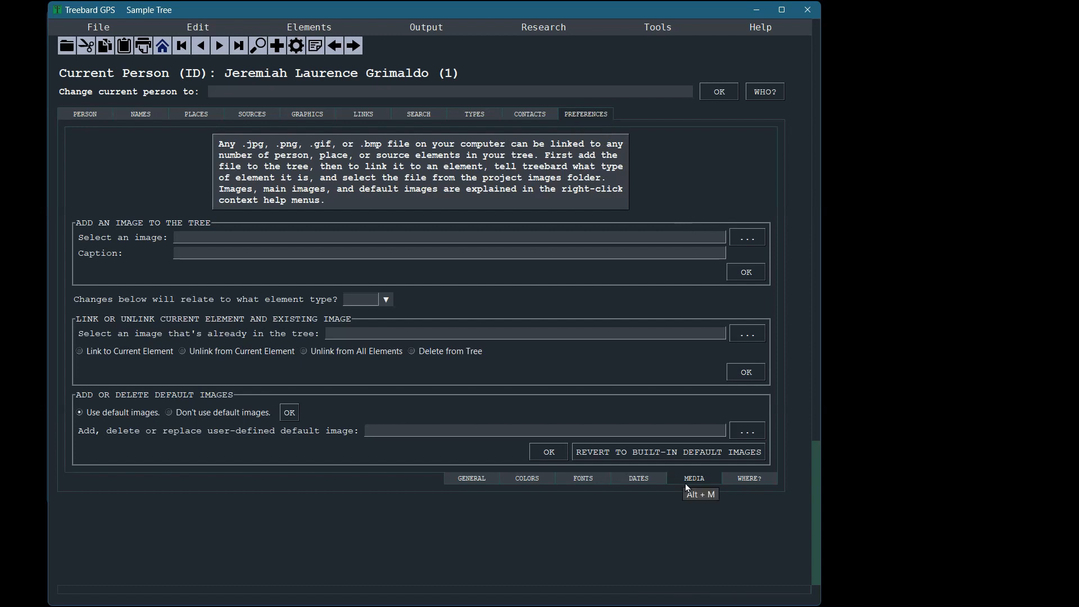
pyautogui.click(78, 112)
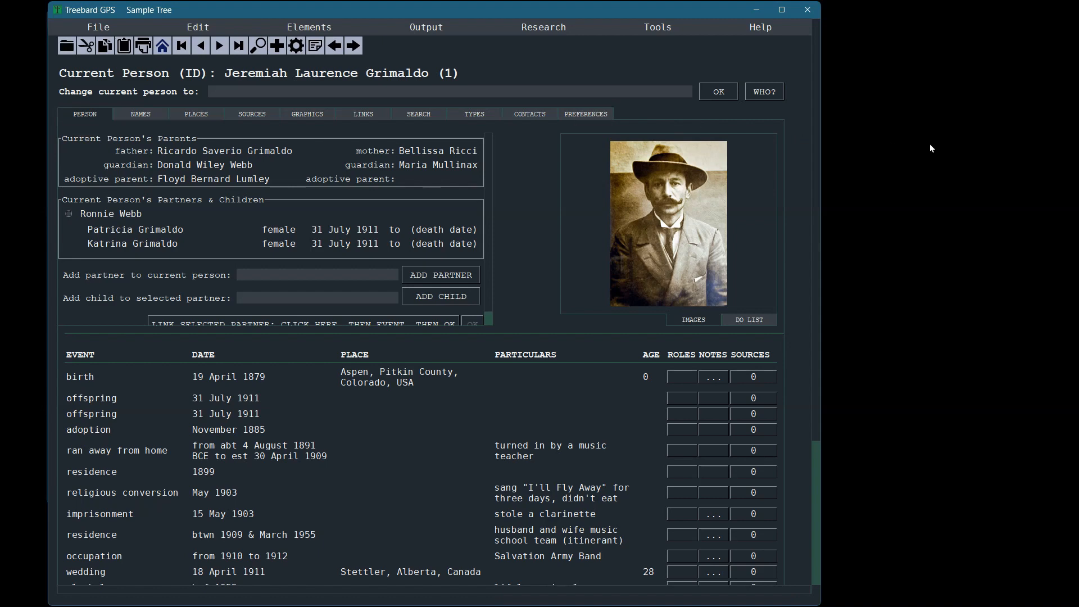
# In the media preferences, choose IMG_0882.JPG from the treebard_2024 graphics folder as the image to add to the tree.
pyautogui.hotkey('alt', 'e')
pyautogui.hotkey('alt', 'x')
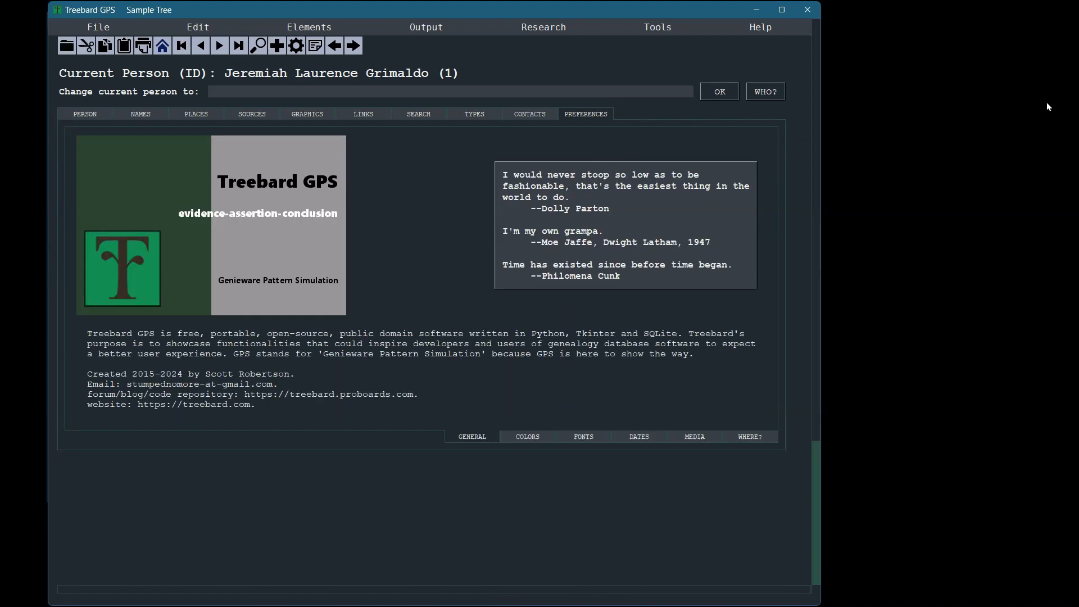
pyautogui.hotkey('alt', 'm')
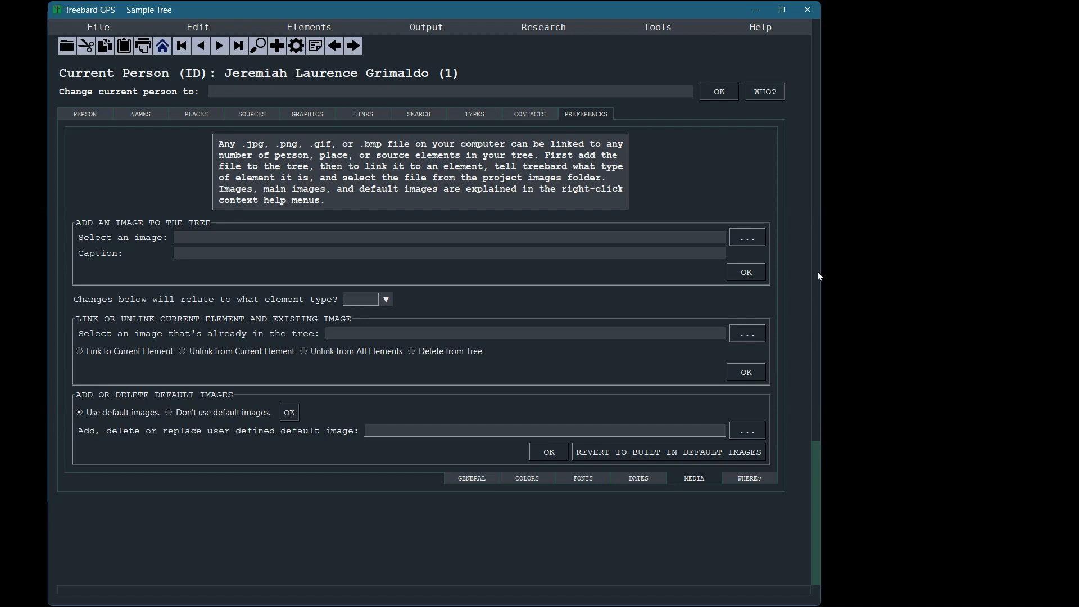
pyautogui.click(747, 238)
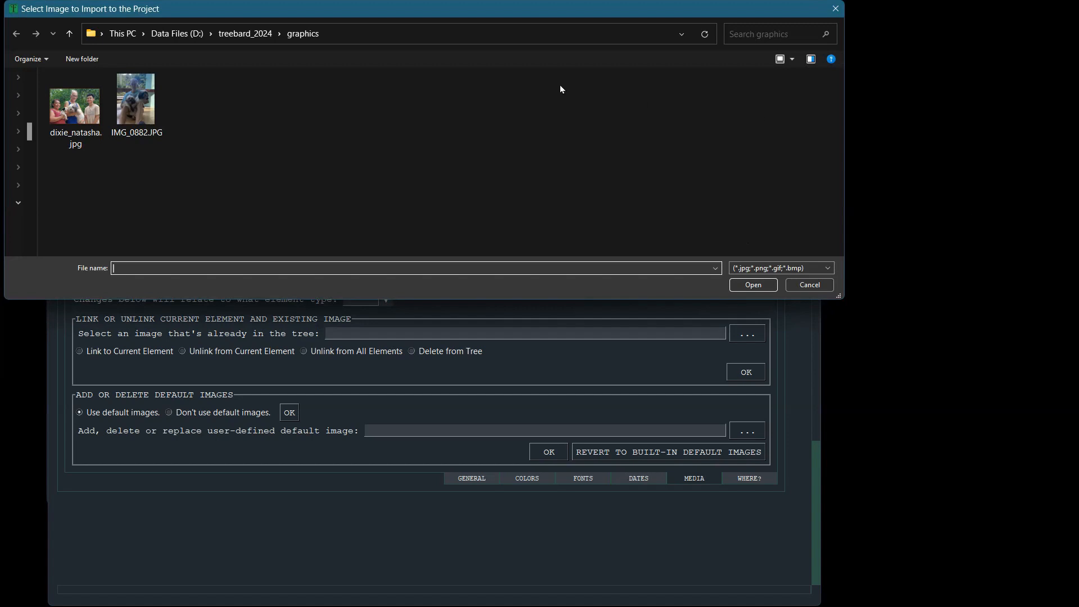
pyautogui.click(75, 106)
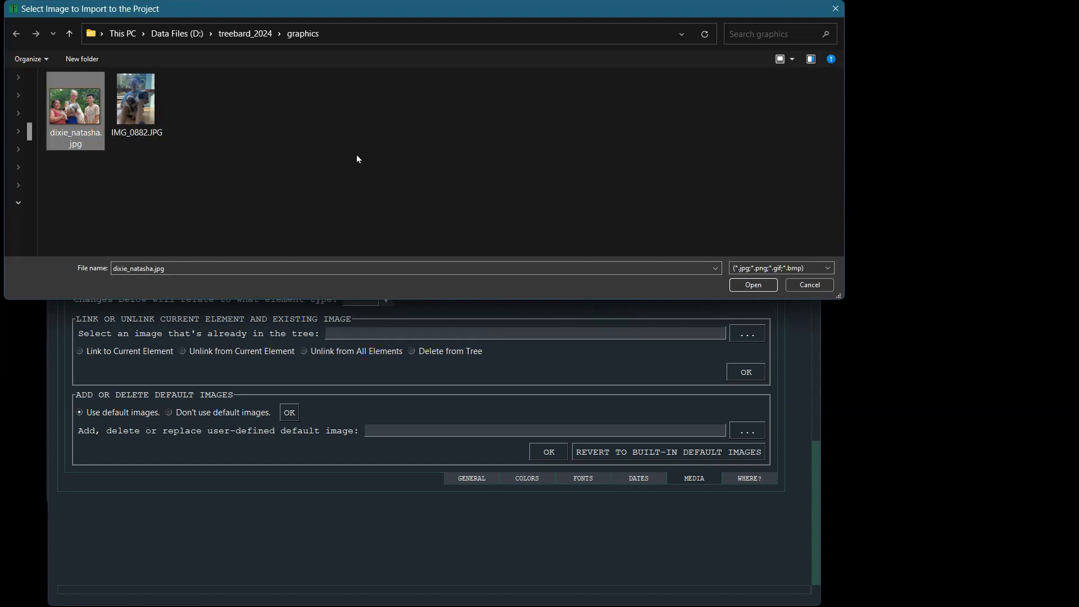
pyautogui.click(138, 98)
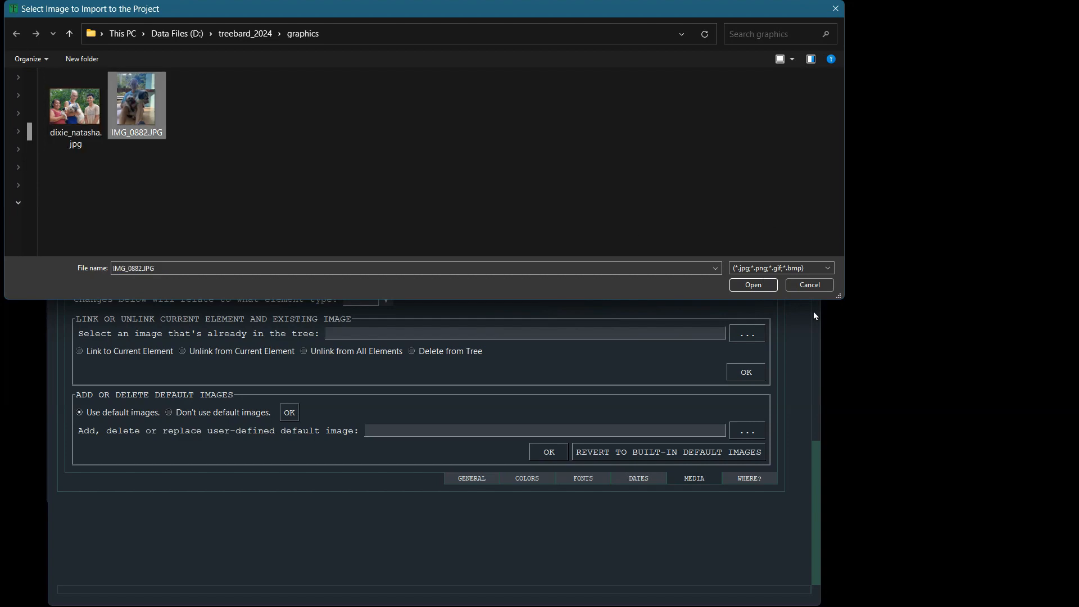
pyautogui.click(753, 285)
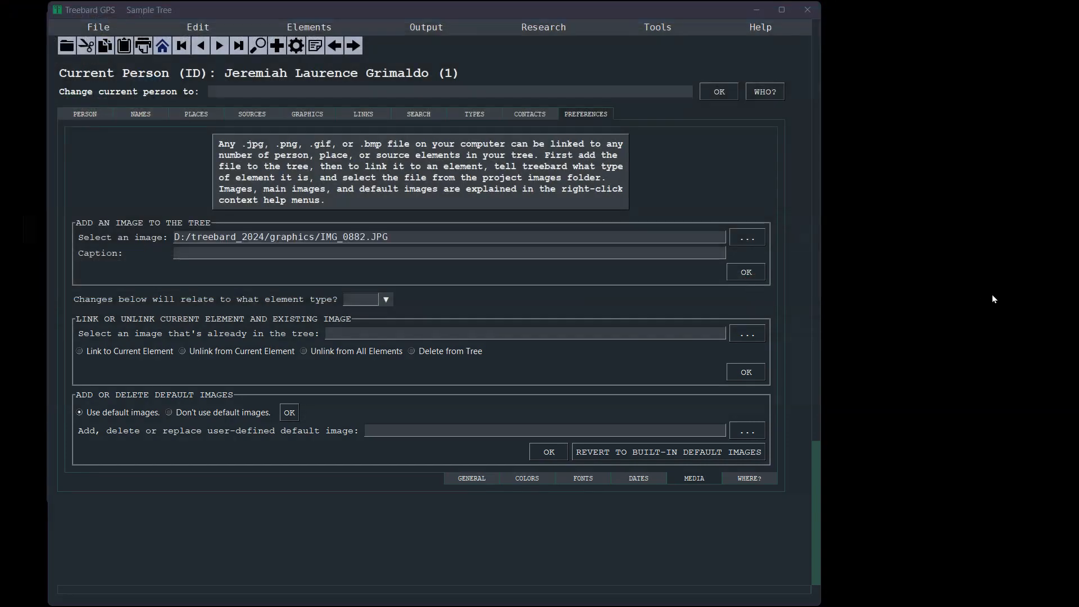
# Caption IMG_0882.JPG with the professor's name and the names of the two companions, and add the image to the tree.
pyautogui.click(208, 252)
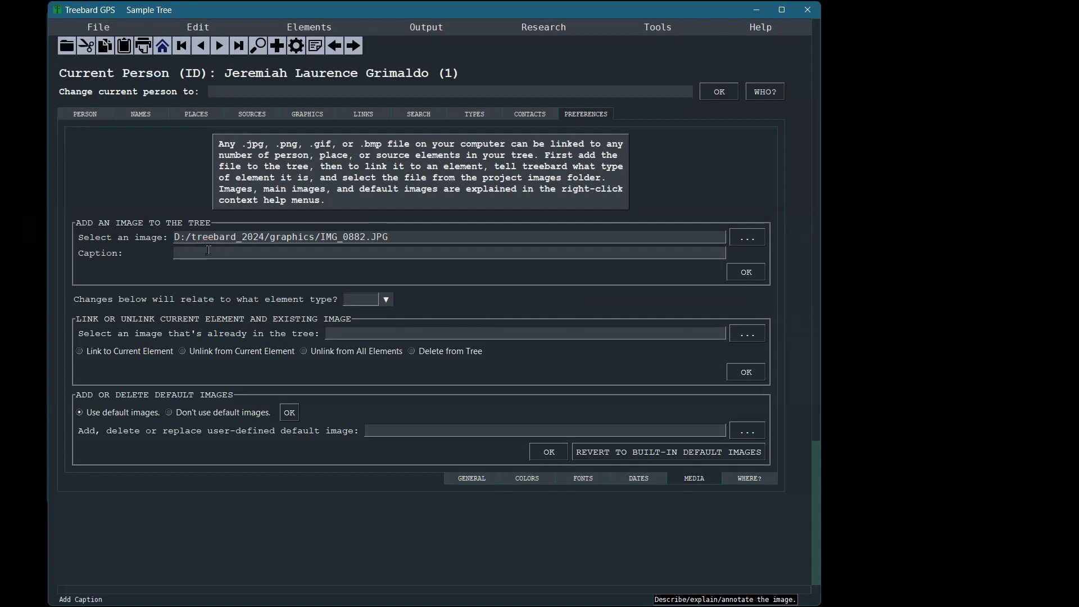
pyautogui.write("Professor U. d'Guru with Bella and")
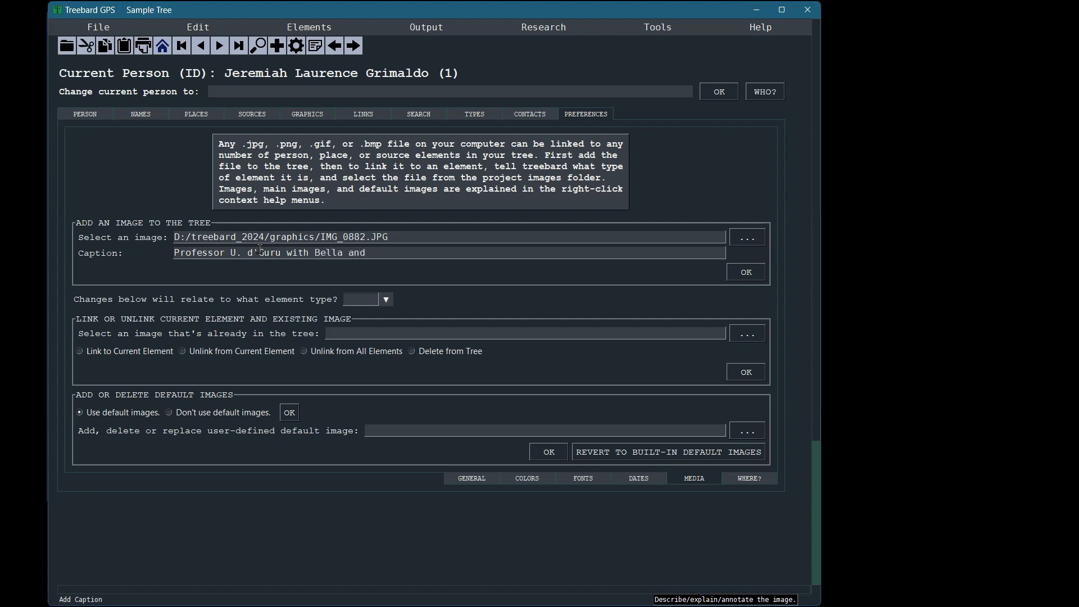
pyautogui.write(' Chakra')
pyautogui.press('Tab')
pyautogui.press('Return')
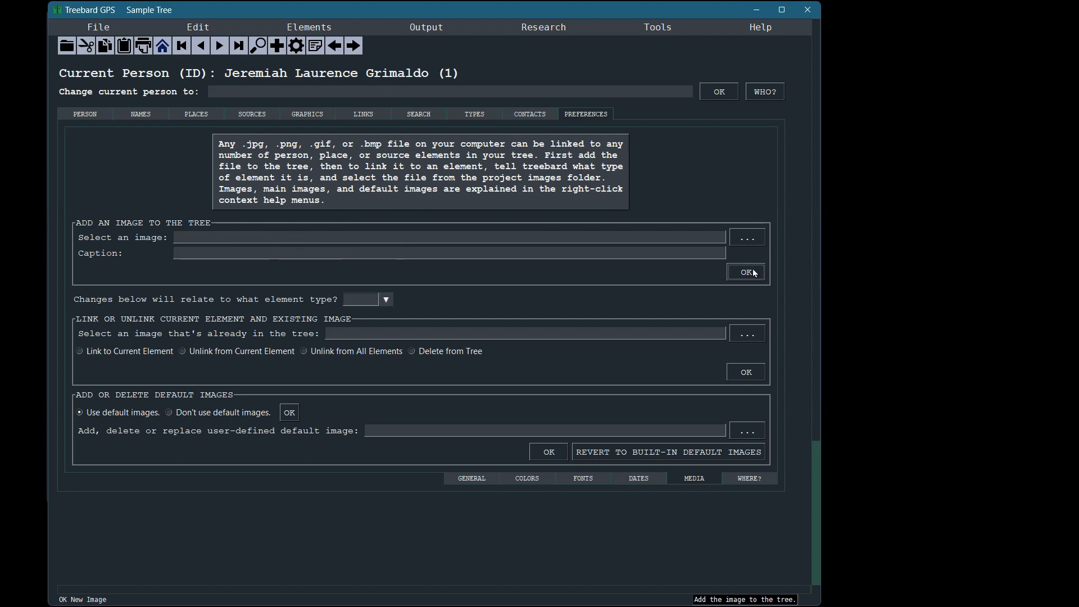
# Choose dixie_natasha.jpg from the treebard_2024 graphics folder as the next image to add to the tree.
pyautogui.click(741, 238)
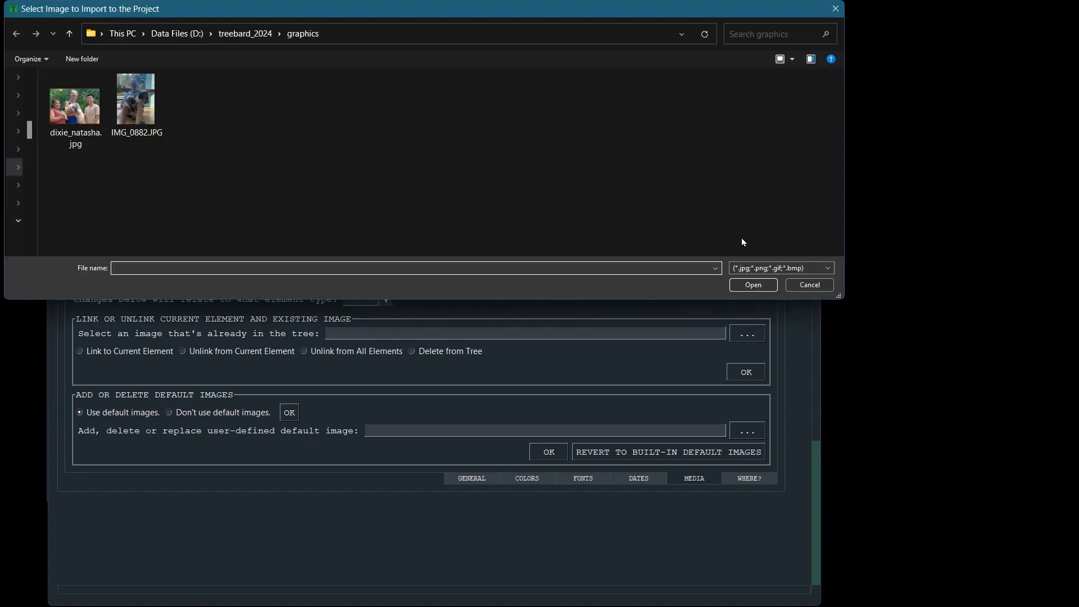
pyautogui.click(809, 286)
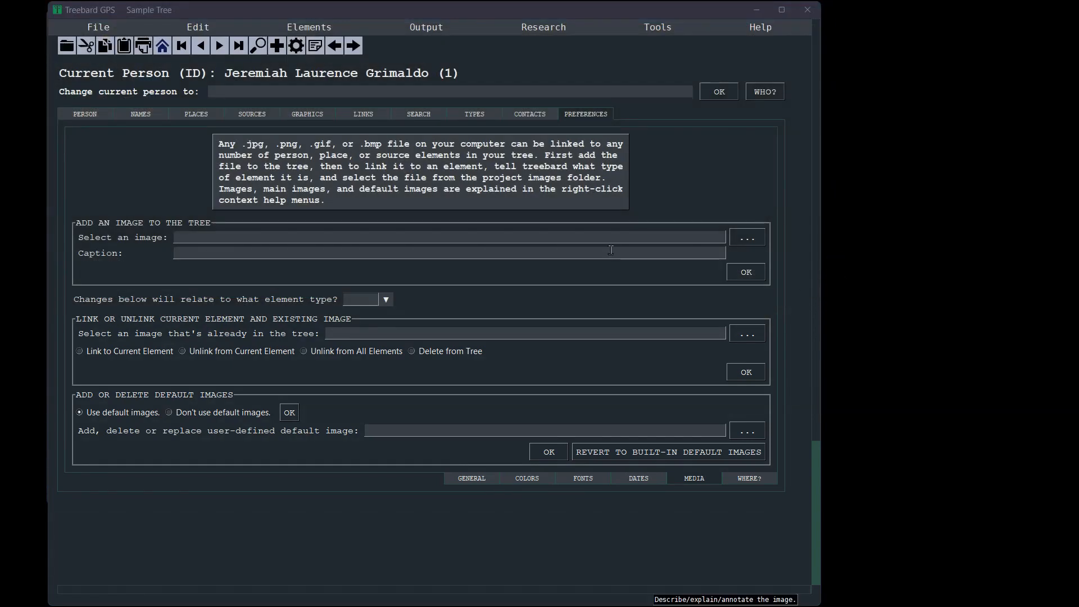
pyautogui.click(182, 253)
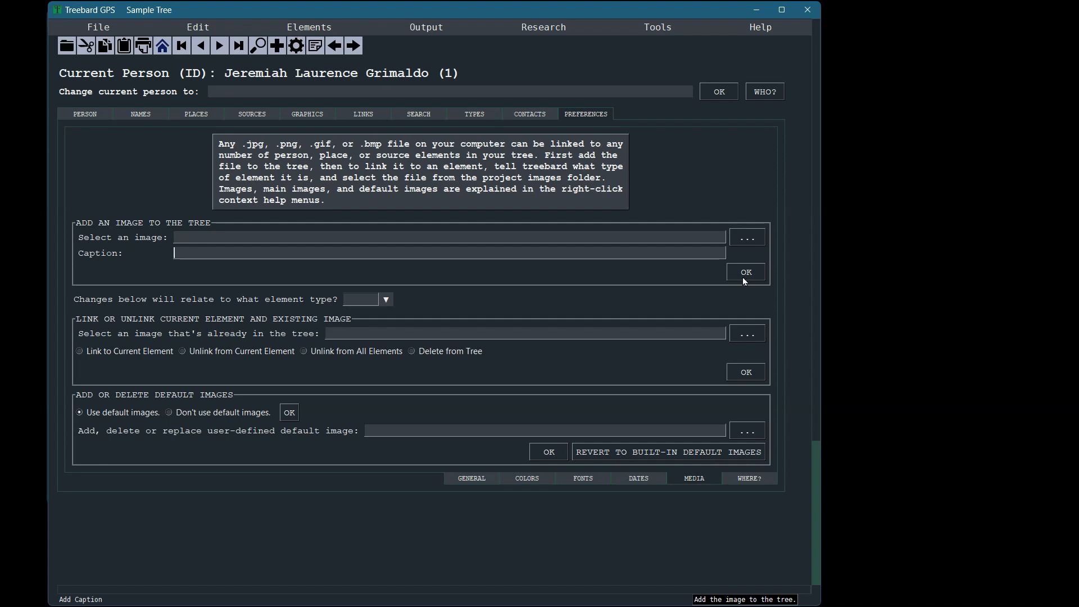
pyautogui.click(733, 234)
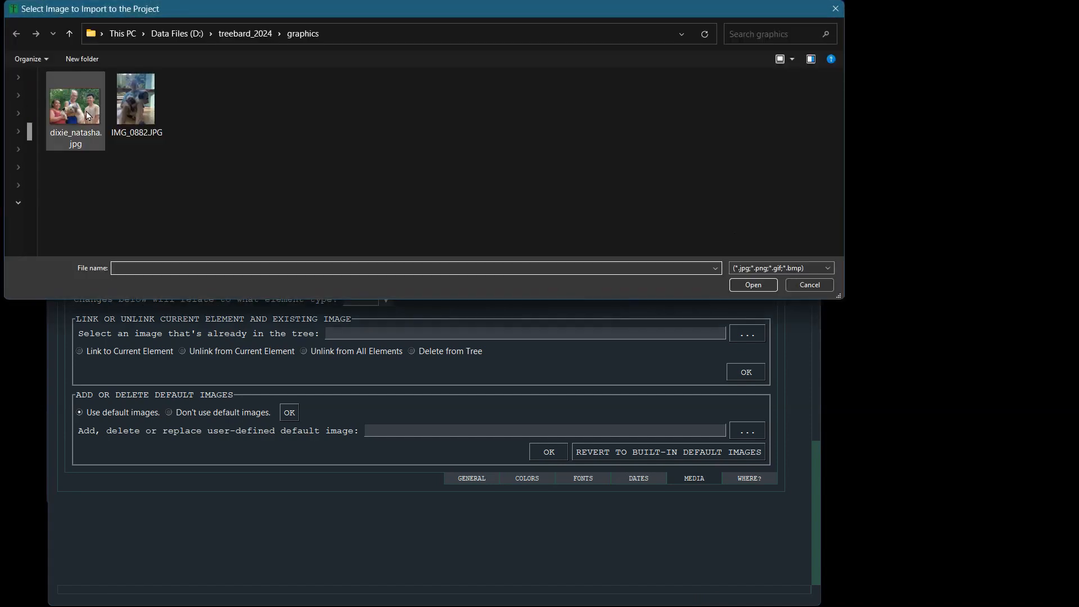
pyautogui.click(88, 116)
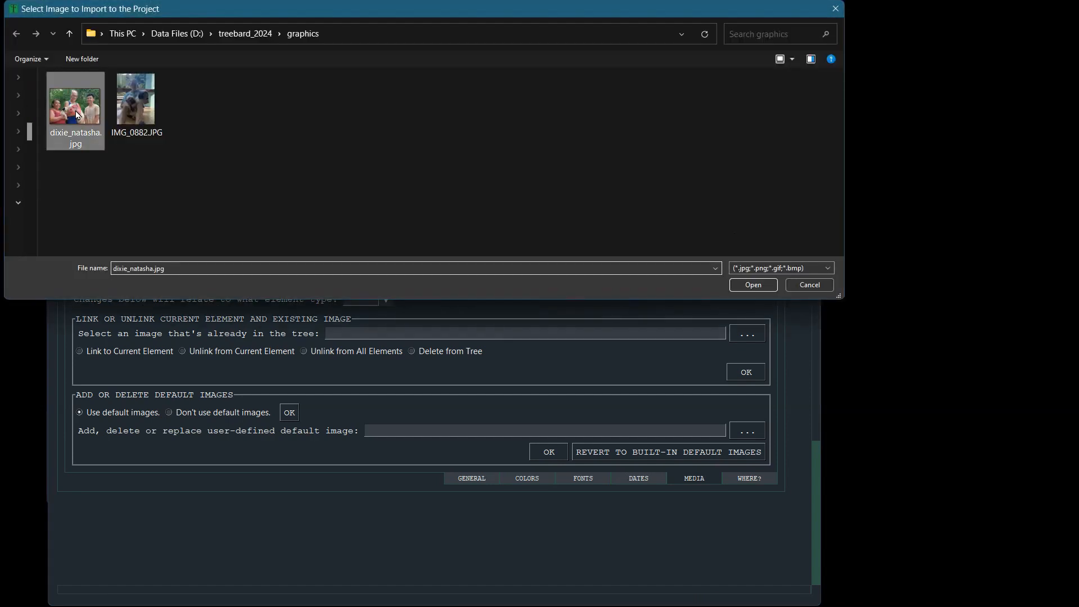
pyautogui.click(753, 285)
# Caption dixie_natasha.jpg with the two subjects' first names and add the image to the tree.
pyautogui.write('Dixie ')
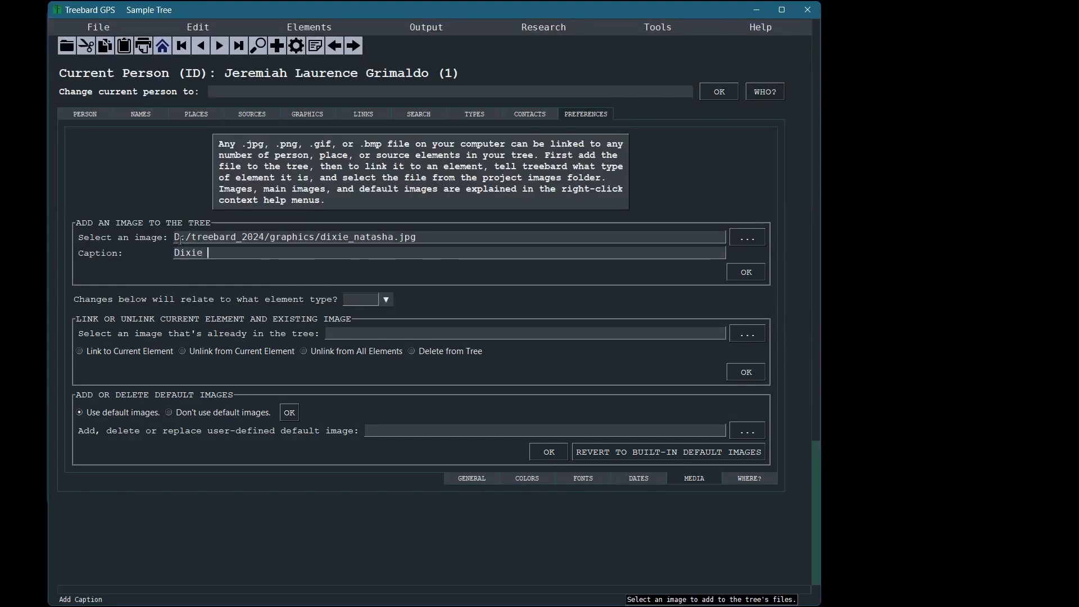
pyautogui.write('and Natasha')
pyautogui.press('Tab')
pyautogui.press('Return')
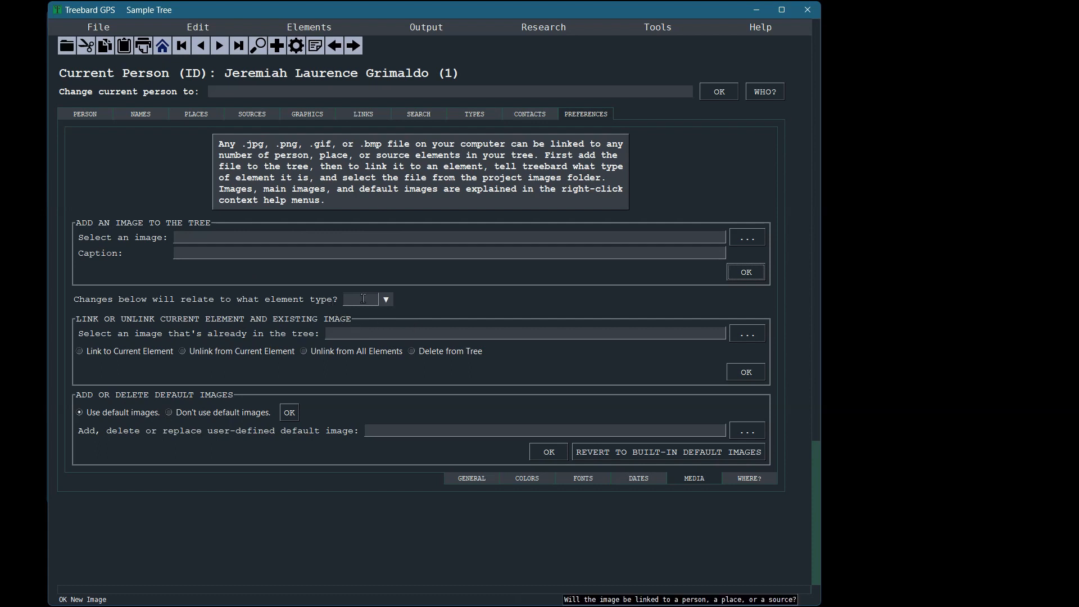
# Set the element type to male and choose IMG_0882.JPG from the tree's images as the existing image to link.
pyautogui.click(387, 300)
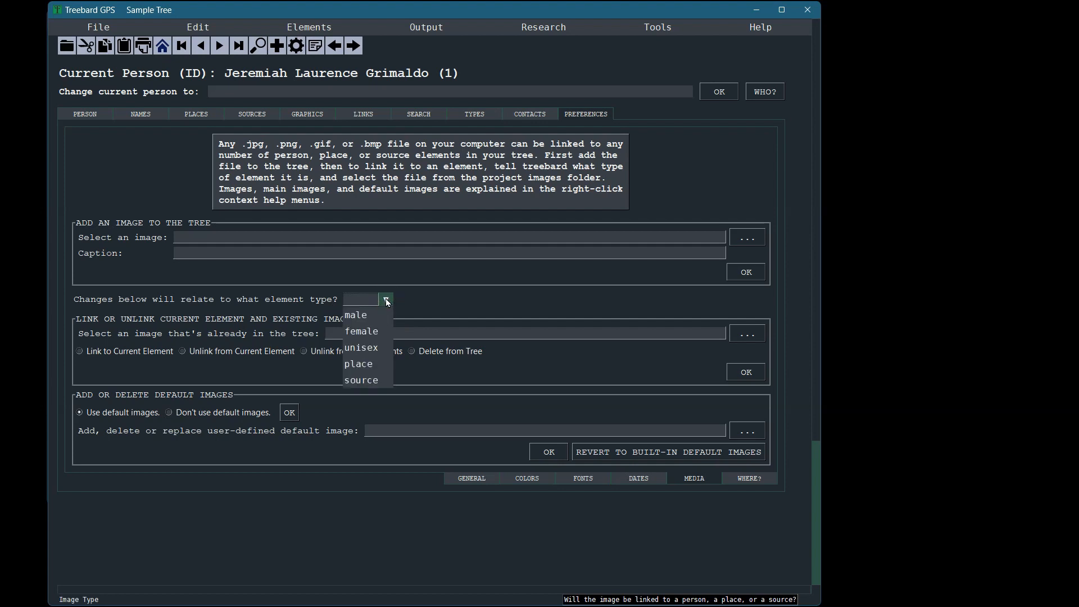
pyautogui.click(356, 316)
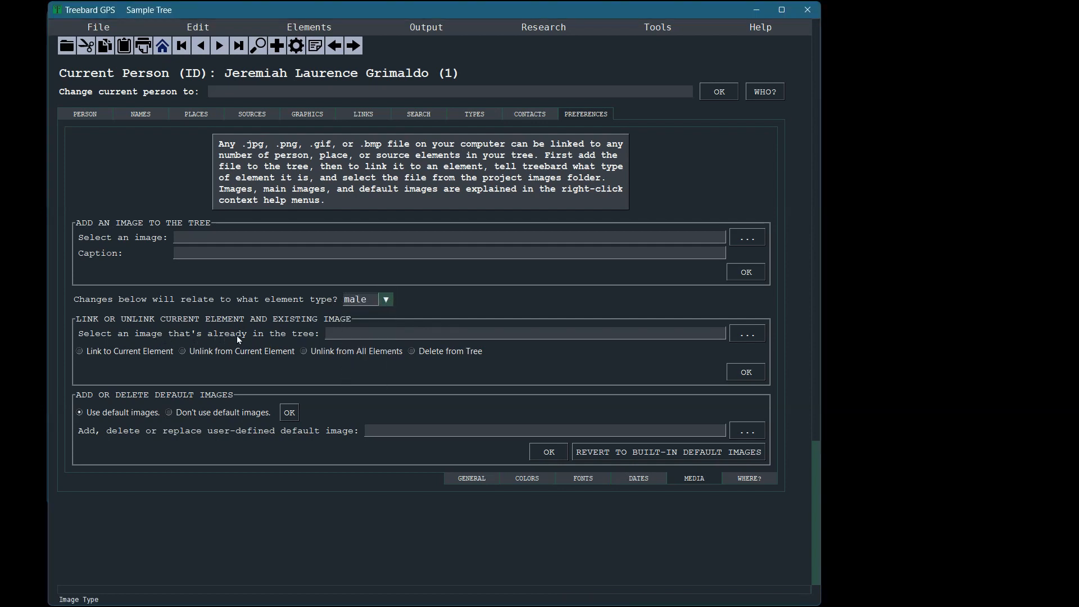
pyautogui.click(753, 337)
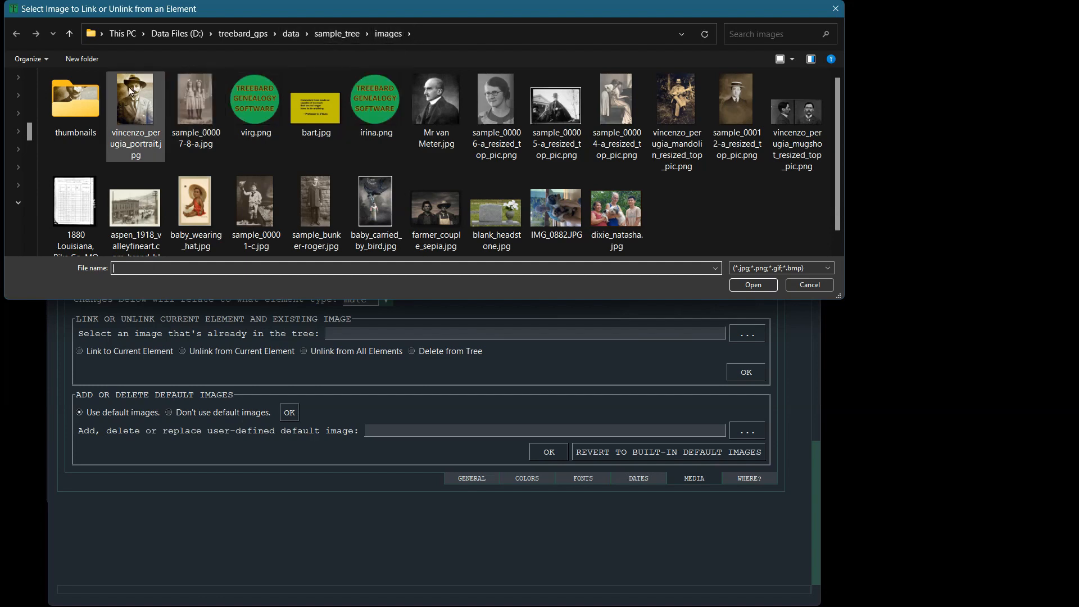
pyautogui.doubleClick(556, 218)
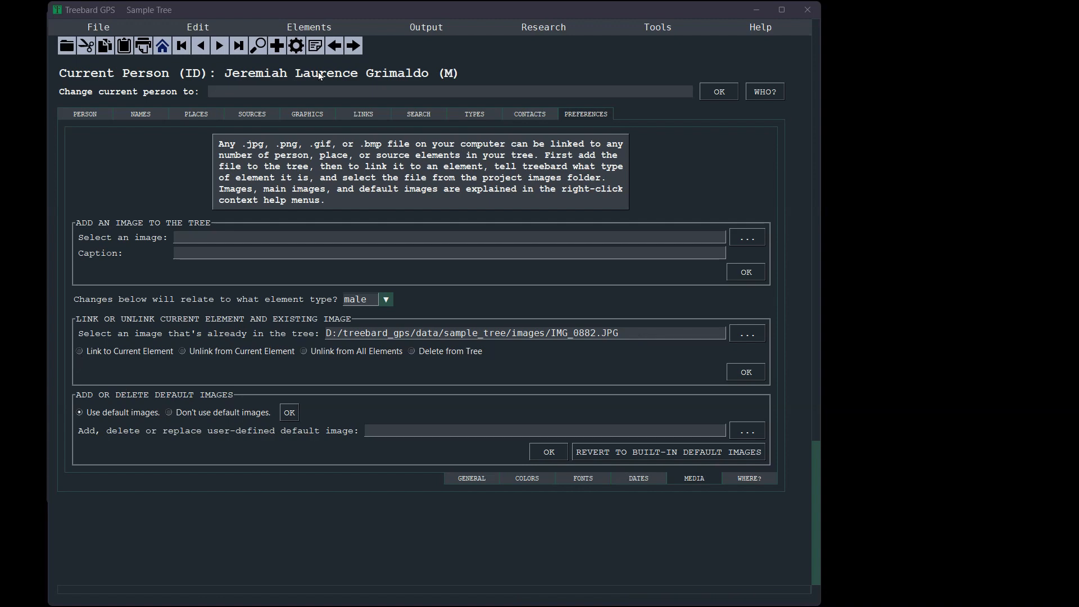
# Search for a woman by partial first name, open her record, and go through her child's record to make the child's father the current person.
pyautogui.click(277, 90)
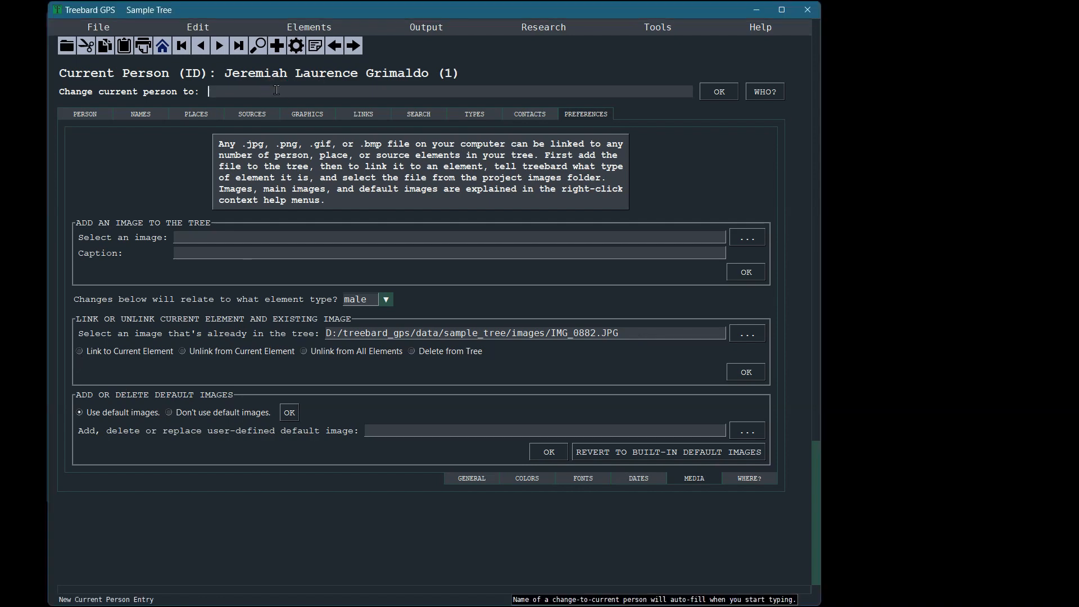
pyautogui.click(757, 91)
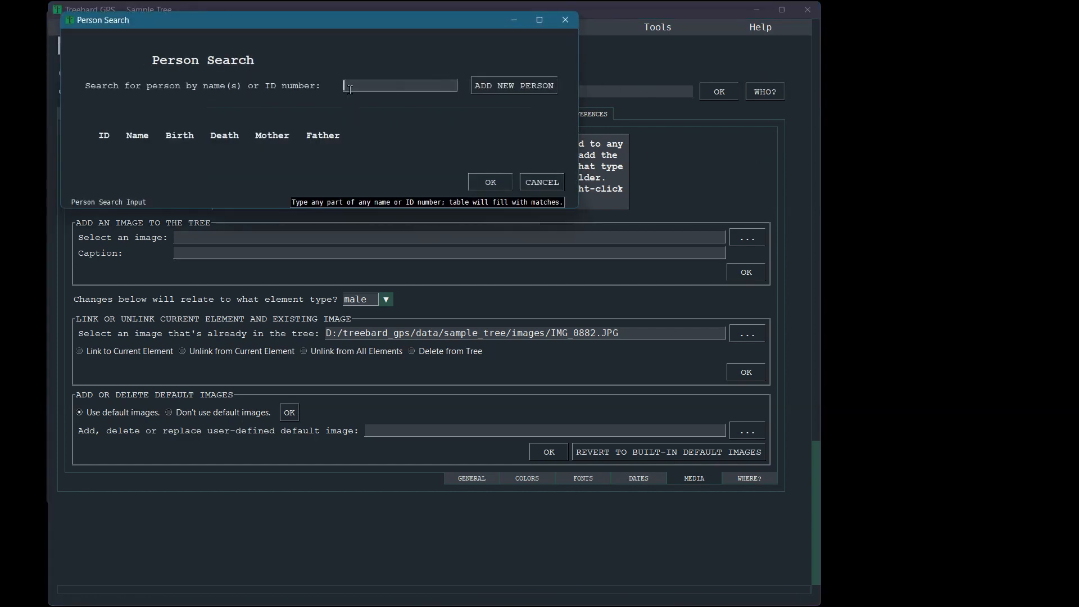
pyautogui.write('S')
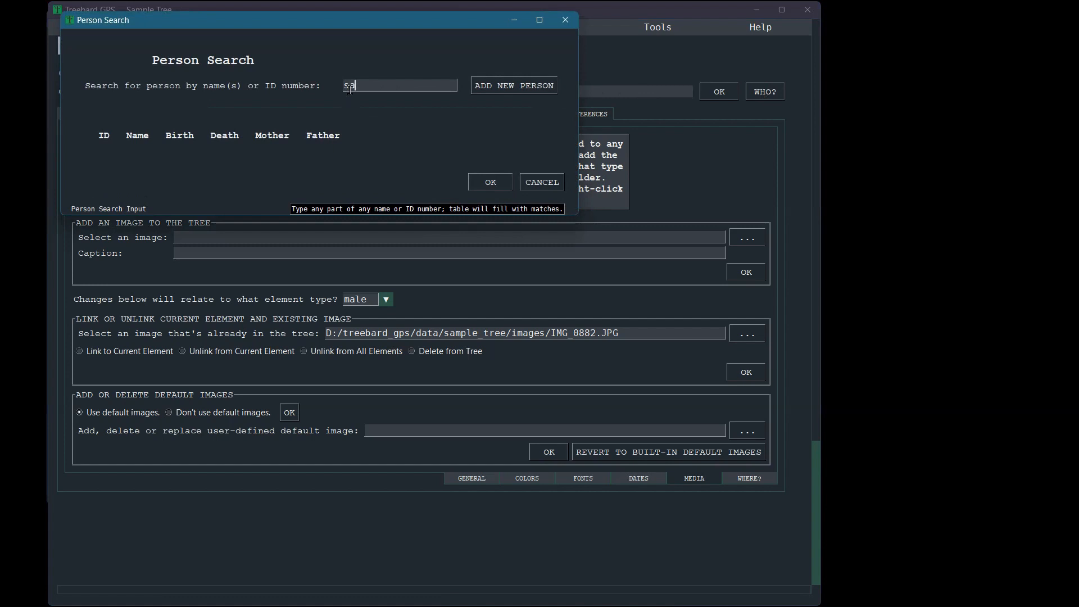
pyautogui.write('ar')
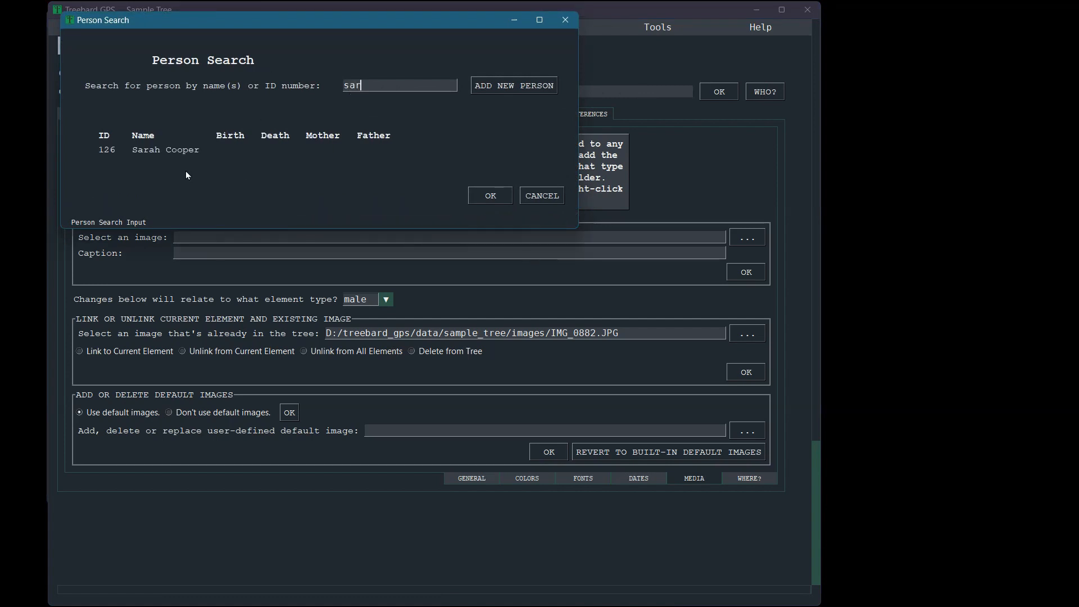
pyautogui.click(167, 150)
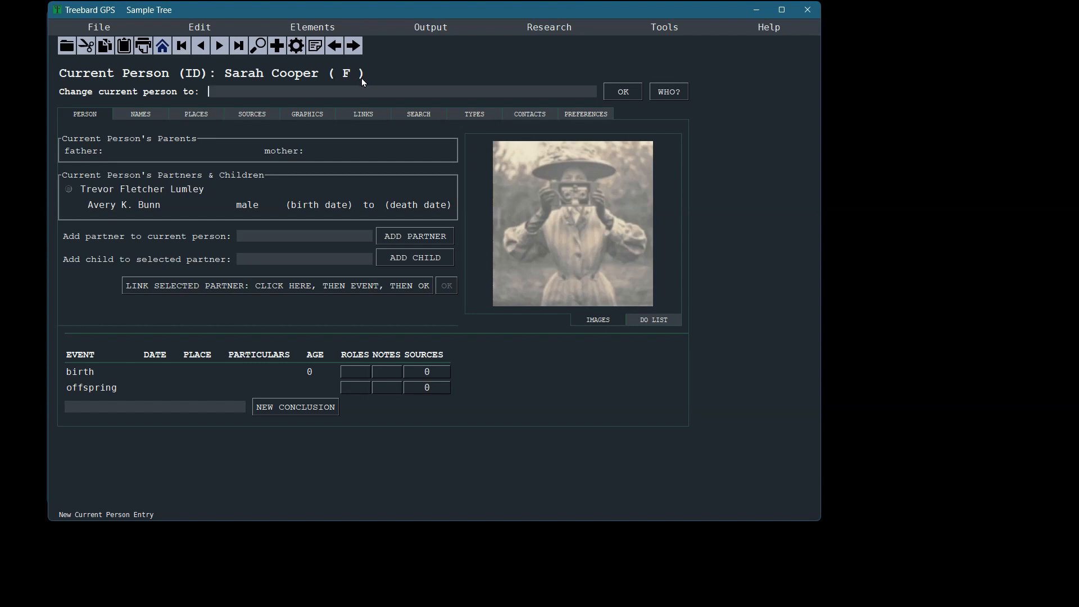
pyautogui.click(115, 206)
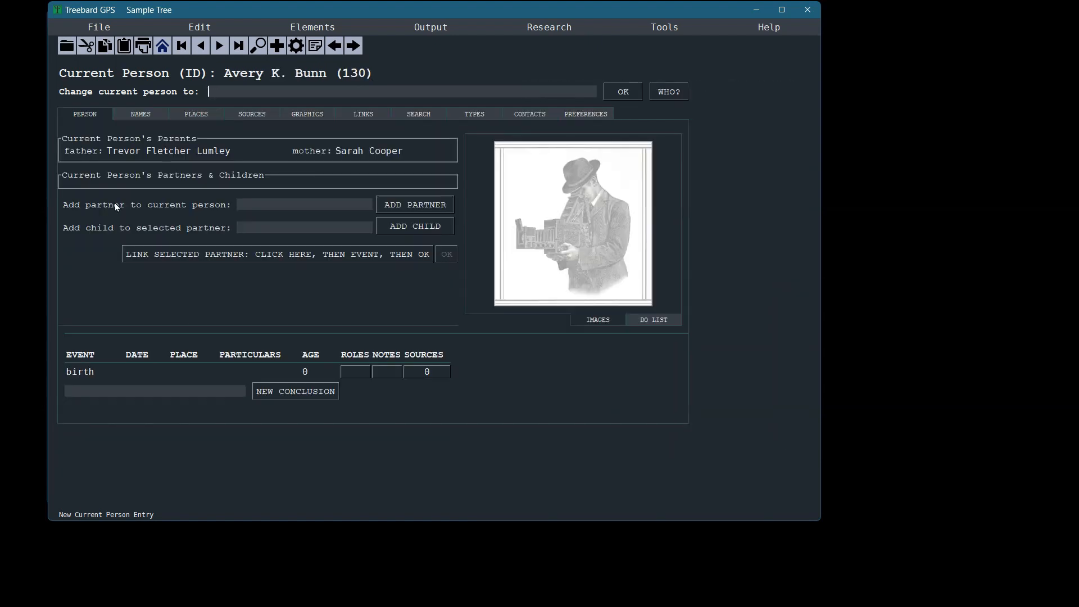
pyautogui.click(151, 156)
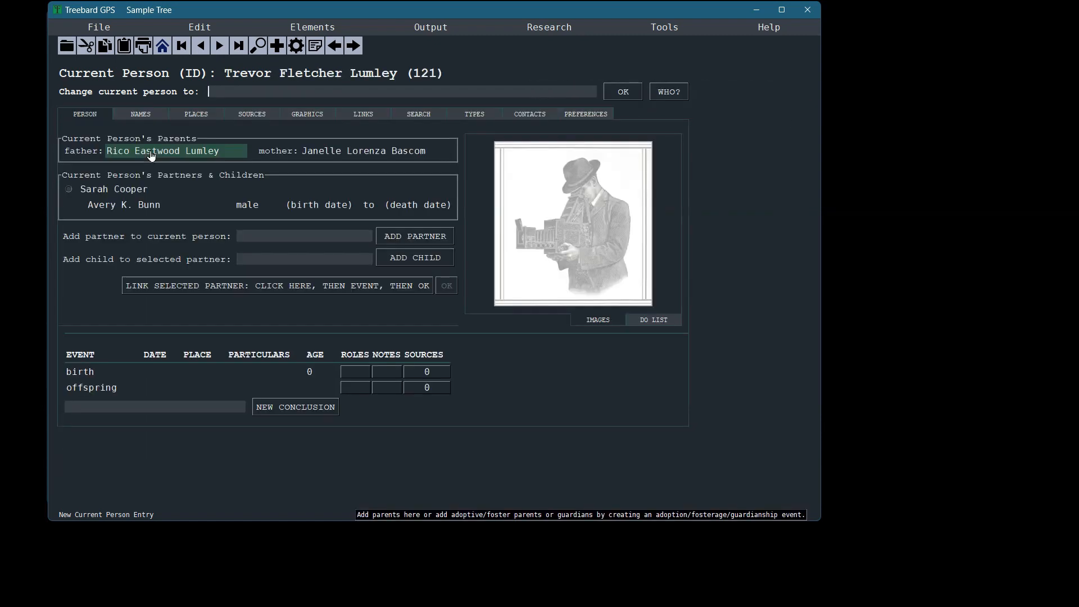
# Link the chosen existing image IMG_0882.JPG to the current person, with male as the element type.
pyautogui.click(588, 114)
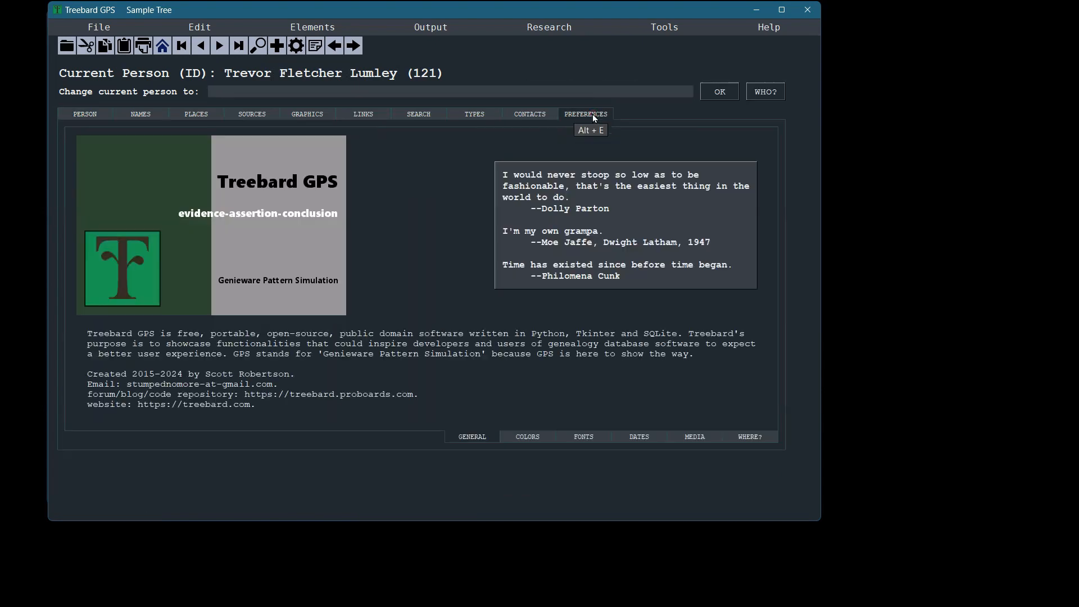
pyautogui.click(680, 434)
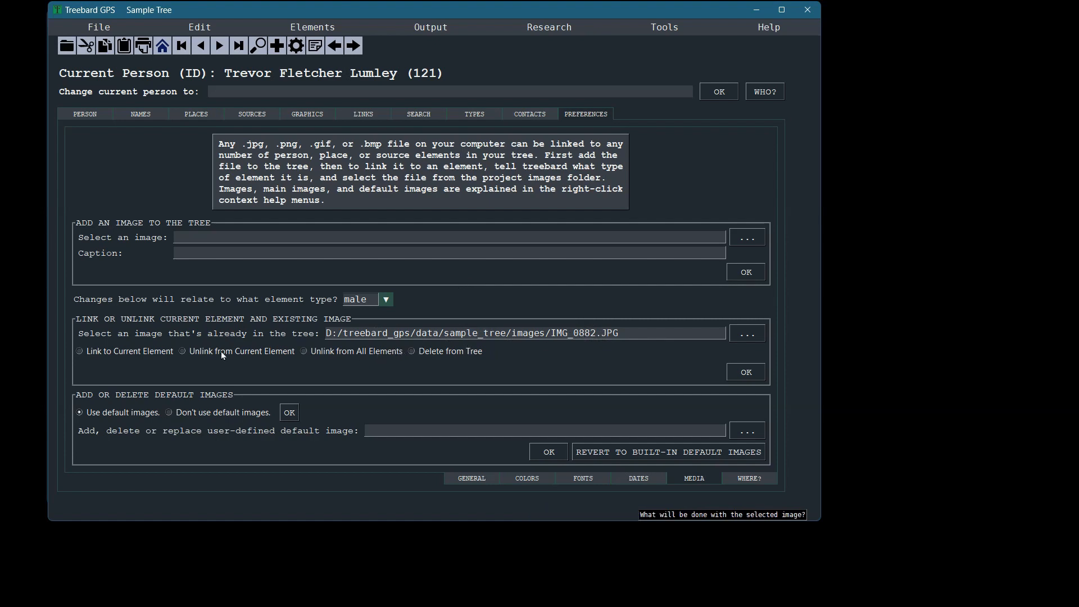
pyautogui.click(77, 351)
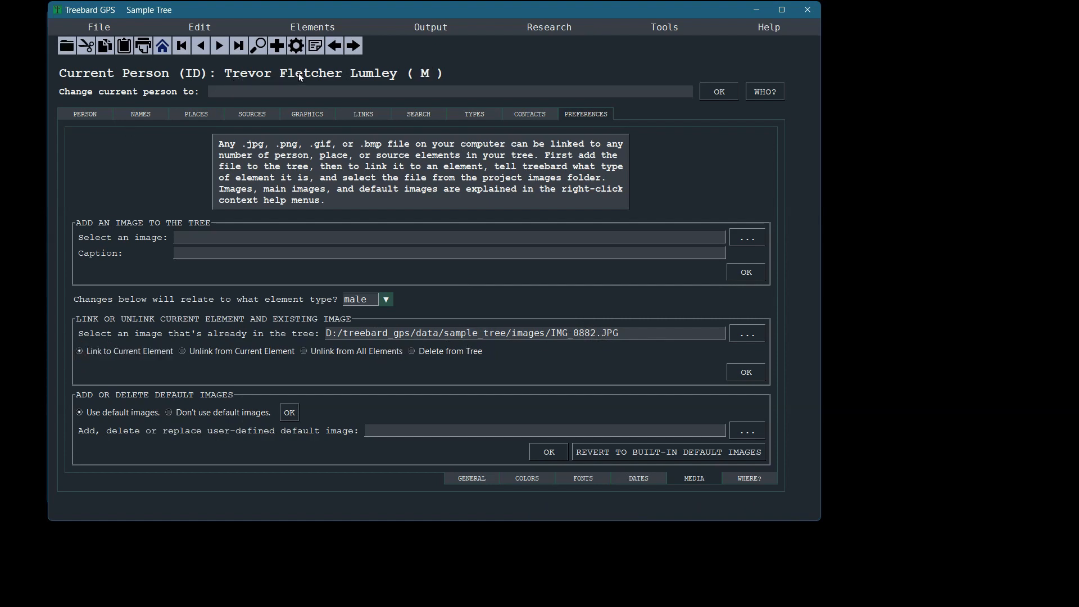
pyautogui.click(385, 300)
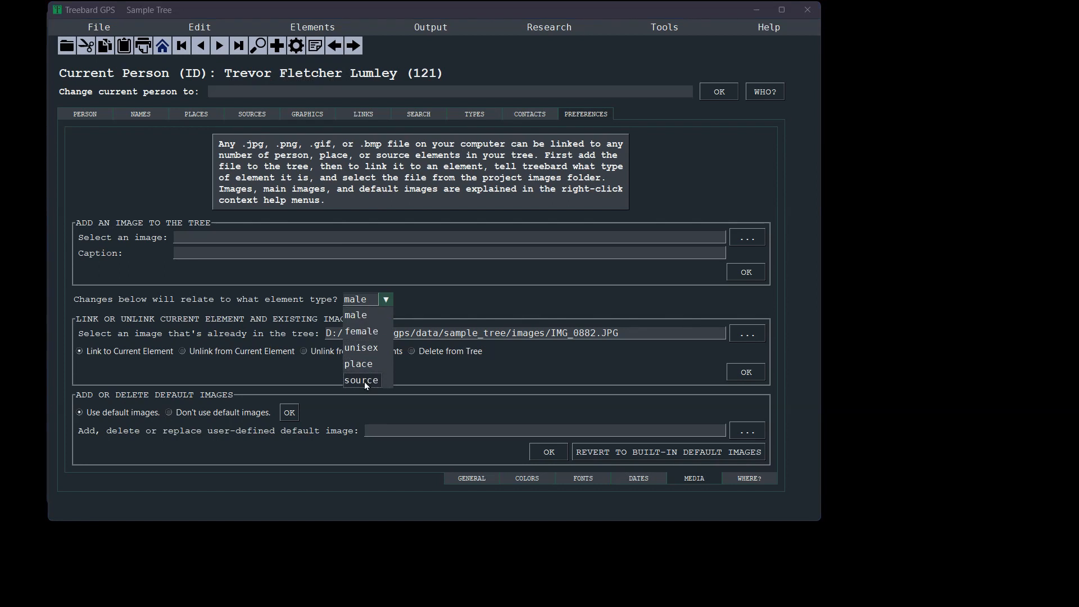
pyautogui.click(360, 316)
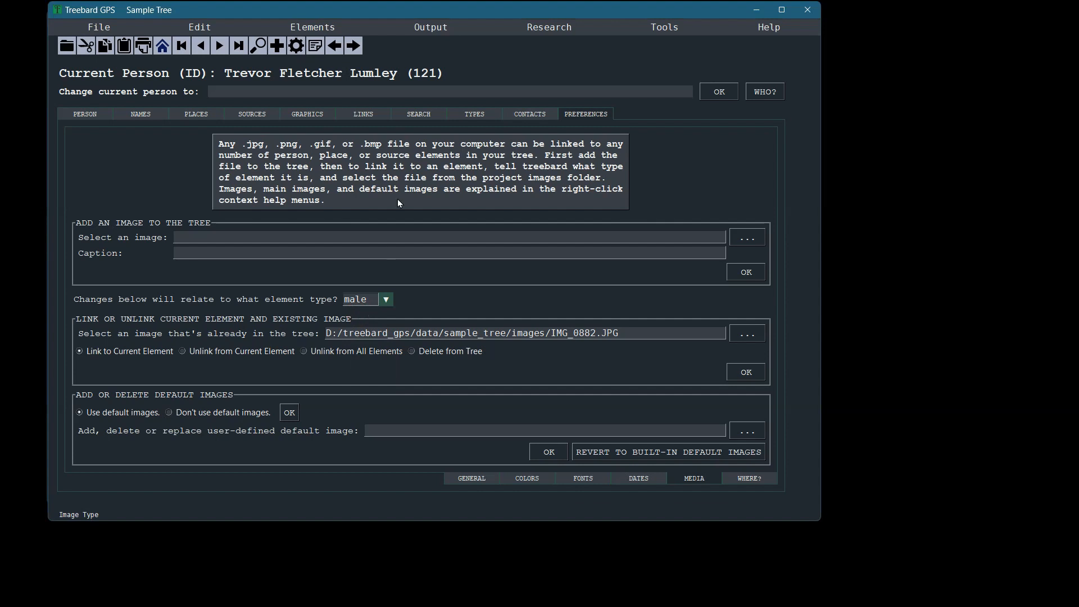
pyautogui.moveTo(312, 66)
pyautogui.click(746, 373)
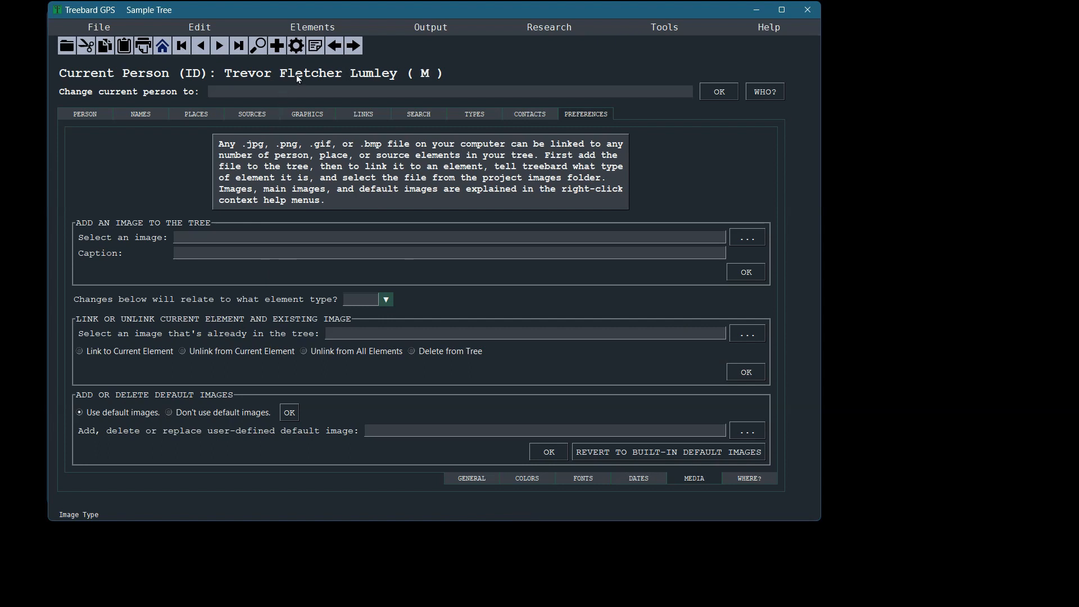
# Inspect the current person's main image in the image gallery, including its off-screen areas, and open it for editing in the graphics view.
pyautogui.click(84, 114)
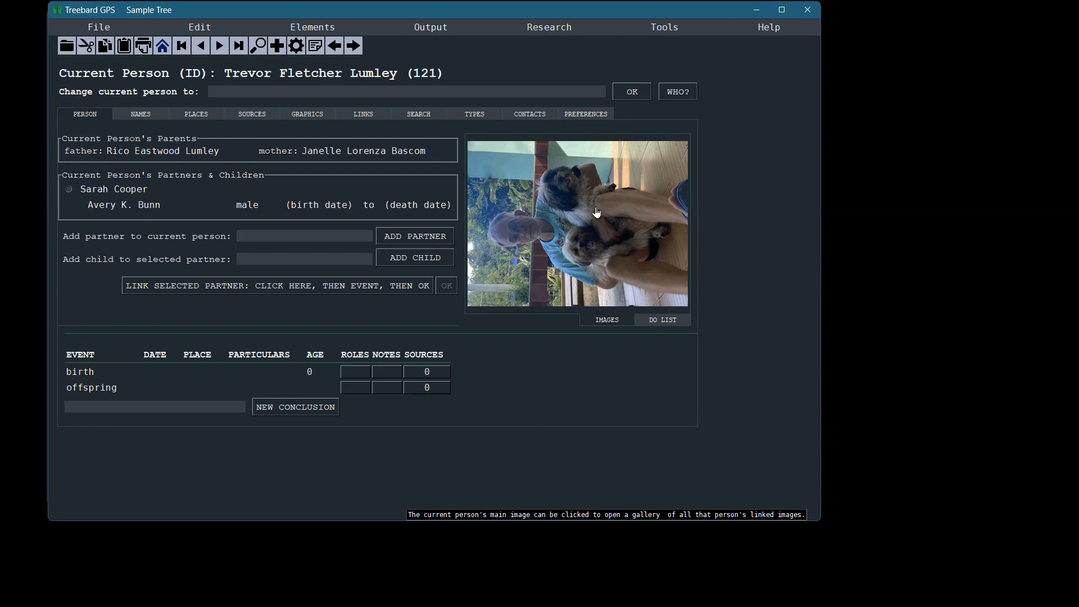
pyautogui.click(571, 211)
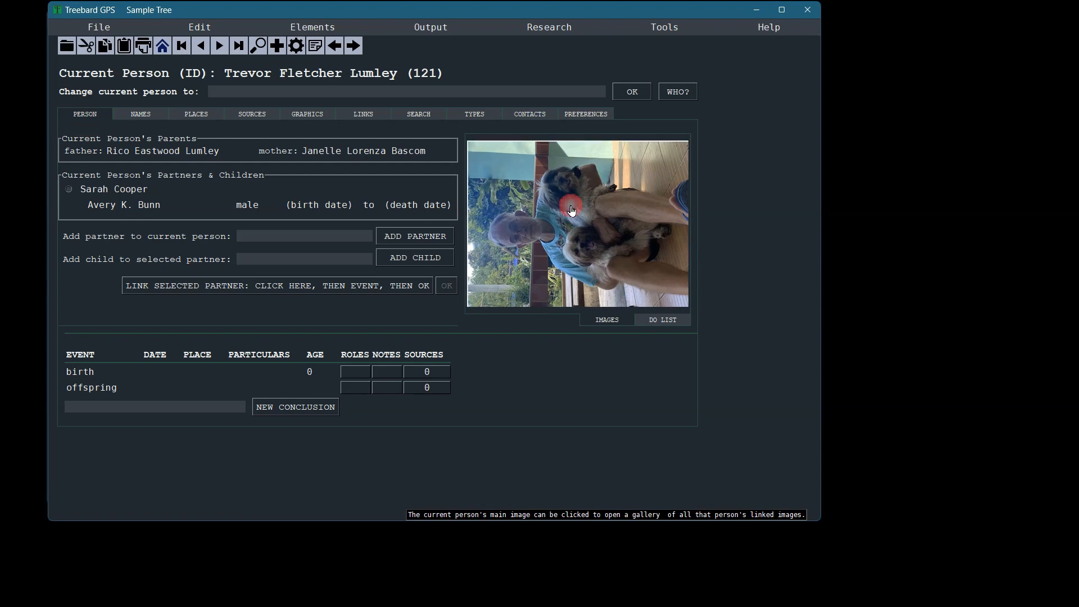
pyautogui.moveTo(374, 301); pyautogui.dragTo(327, 202)
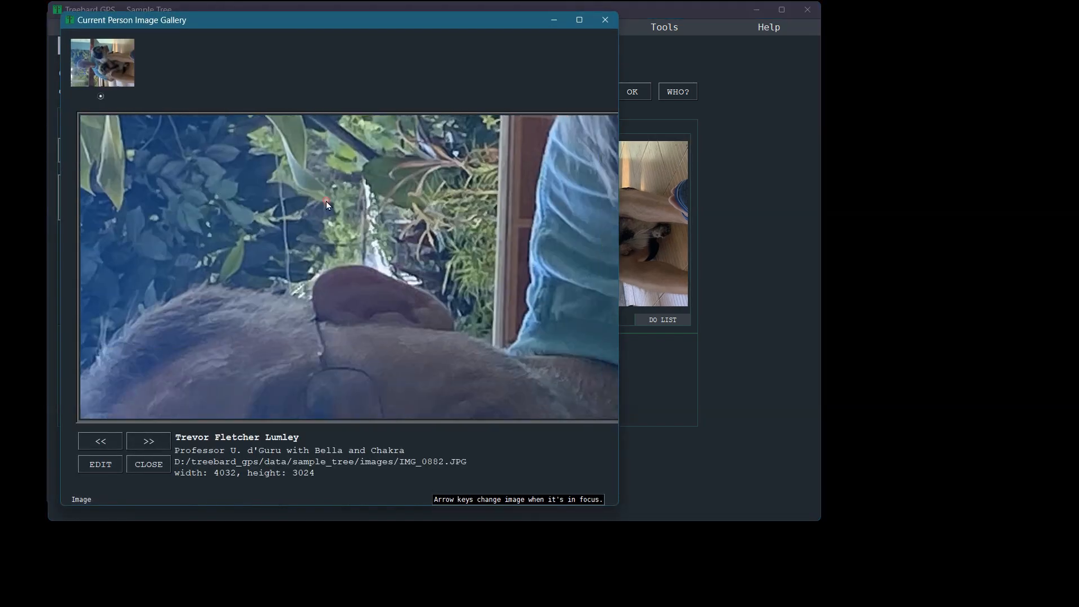
pyautogui.moveTo(269, 366)
pyautogui.mouseDown()
pyautogui.moveTo(272, 312)
pyautogui.moveTo(222, 287)
pyautogui.moveTo(251, 357)
pyautogui.moveTo(272, 241)
pyautogui.mouseUp()
pyautogui.moveTo(267, 334); pyautogui.dragTo(228, 355)
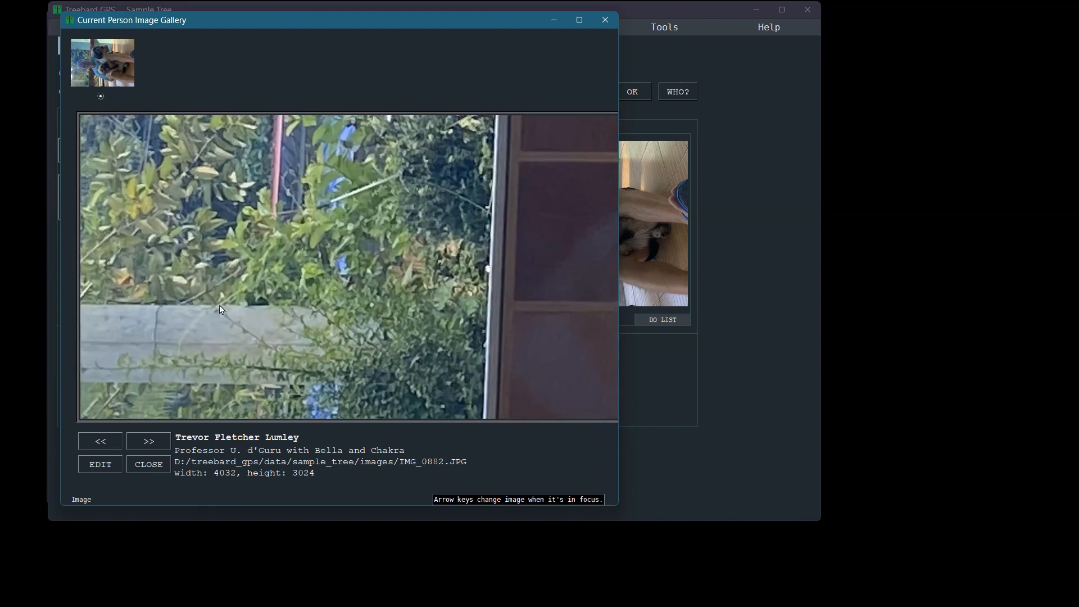
pyautogui.click(100, 463)
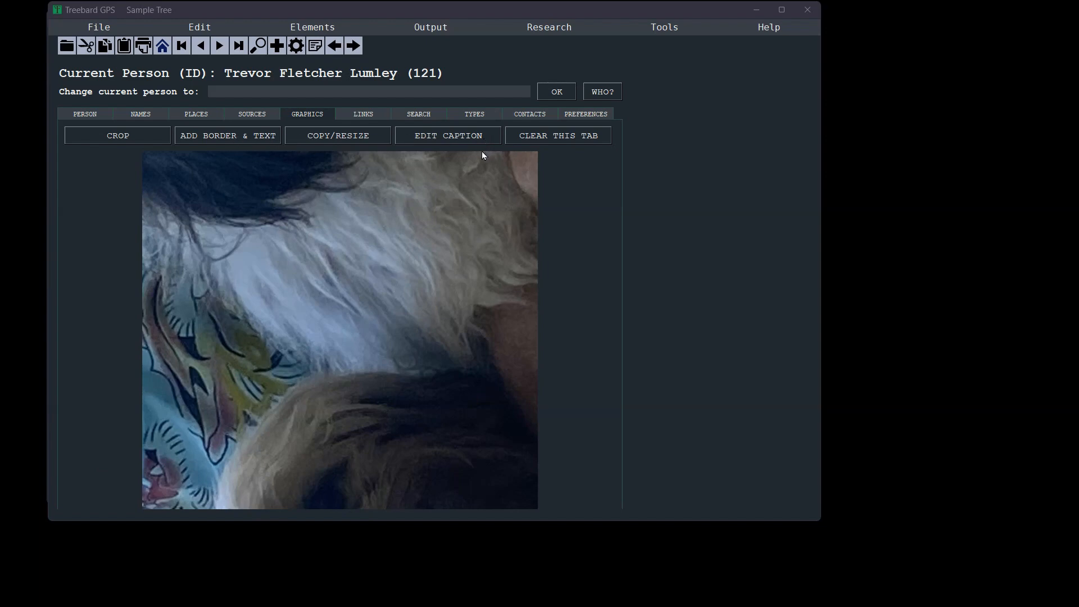
pyautogui.click(360, 366)
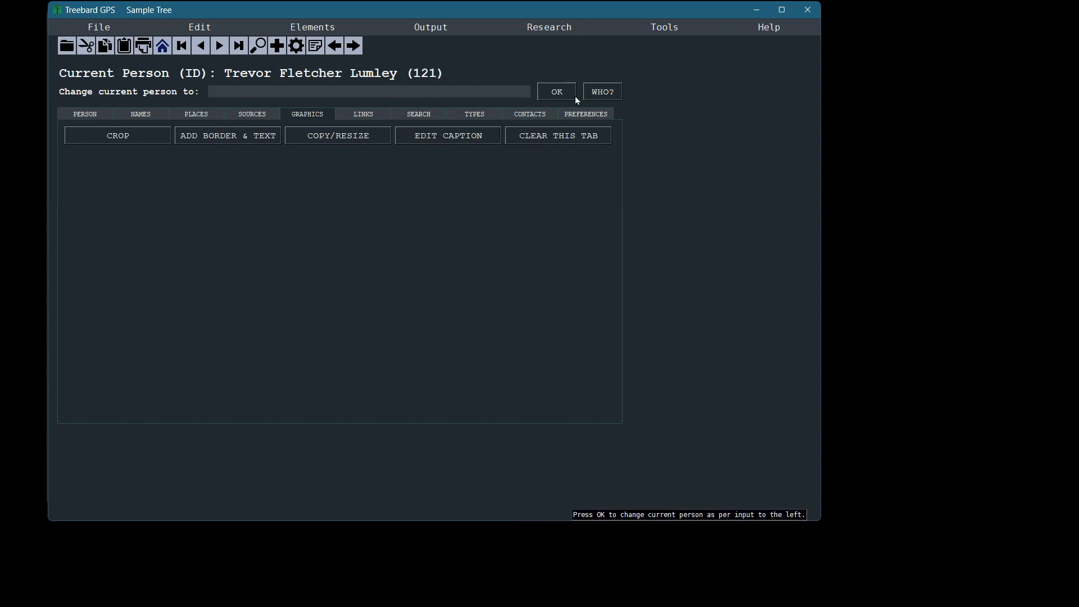
# Delete IMG_0882.JPG from the tree in the media preferences, with male as the element type.
pyautogui.click(581, 115)
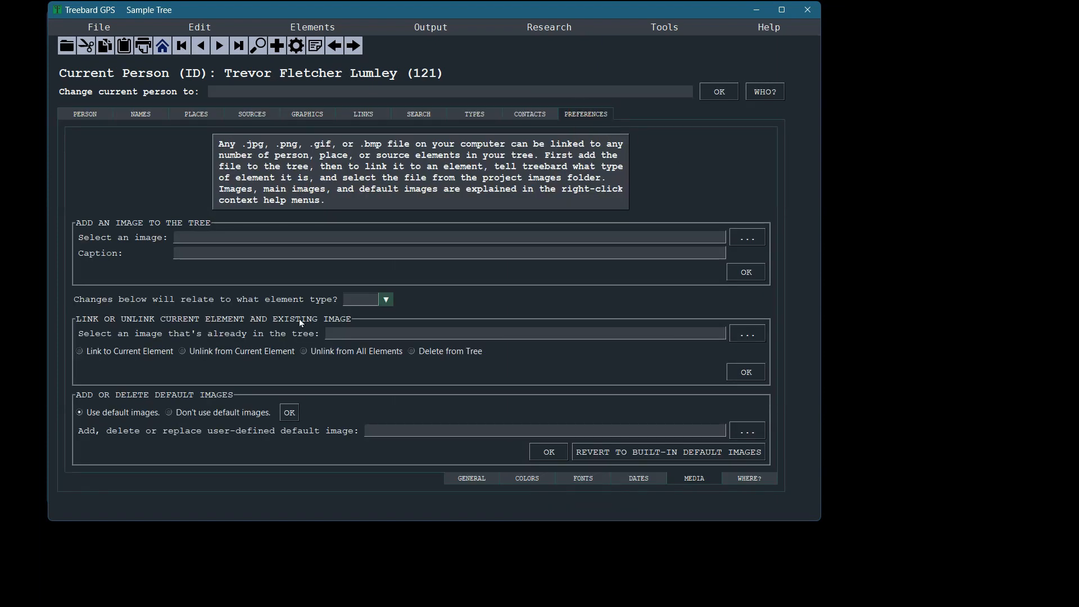
pyautogui.click(387, 299)
pyautogui.click(362, 312)
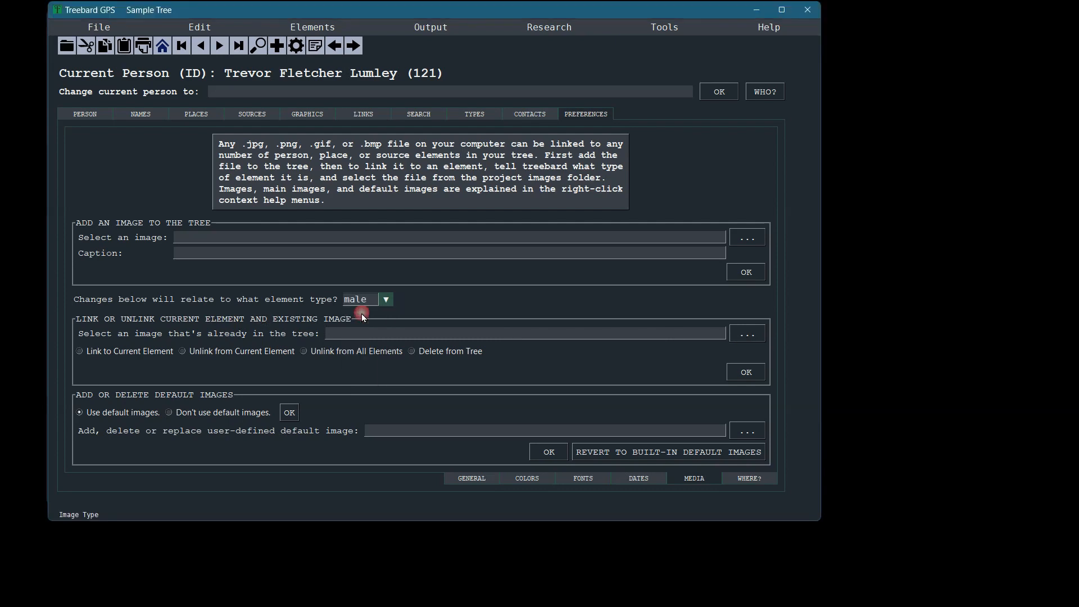
pyautogui.click(747, 333)
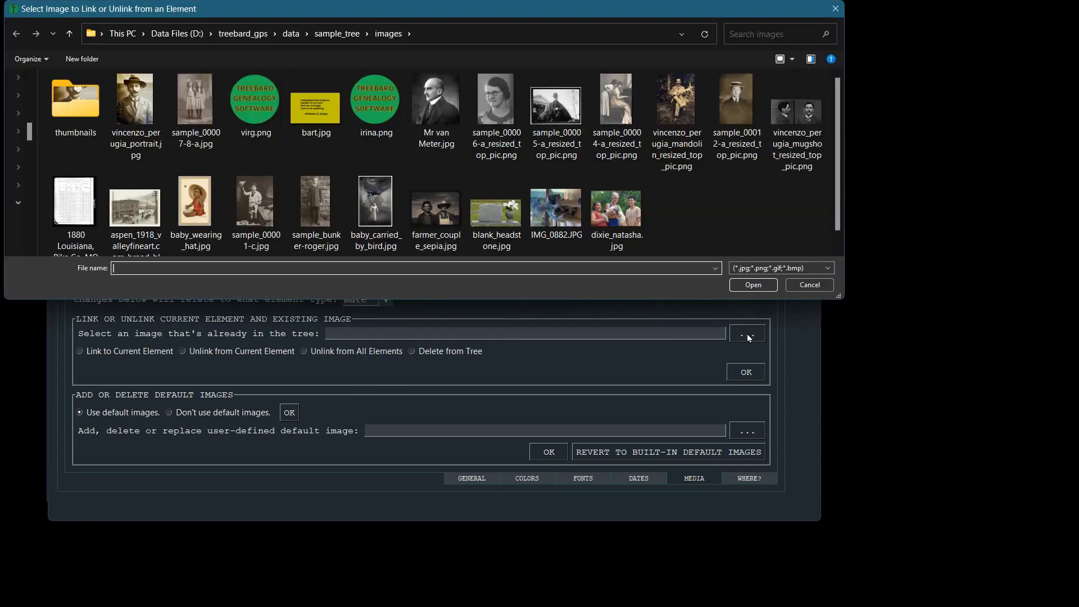
pyautogui.click(555, 209)
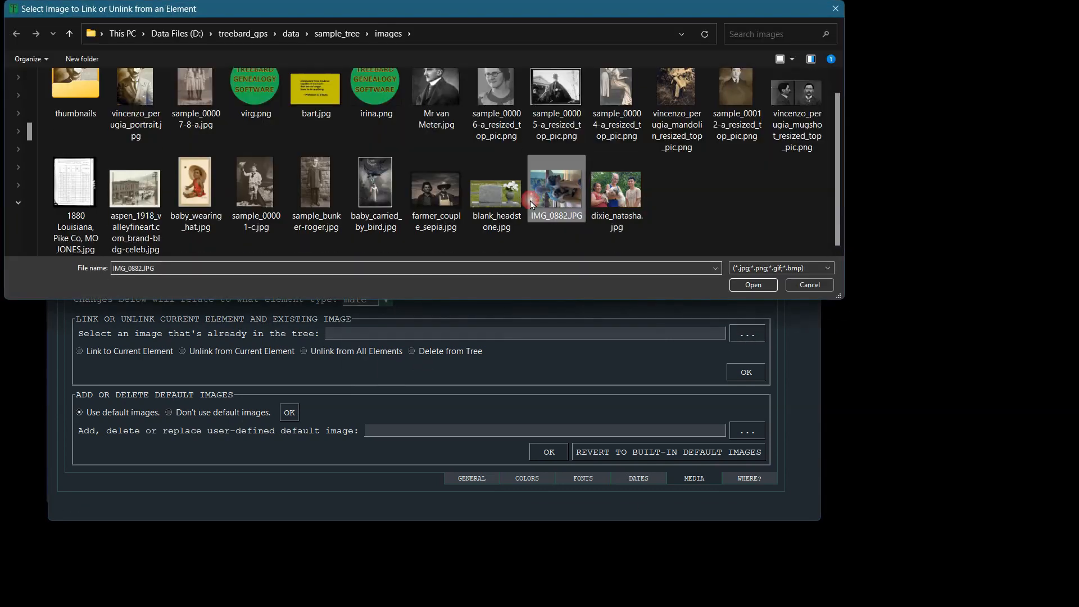
pyautogui.press('Return')
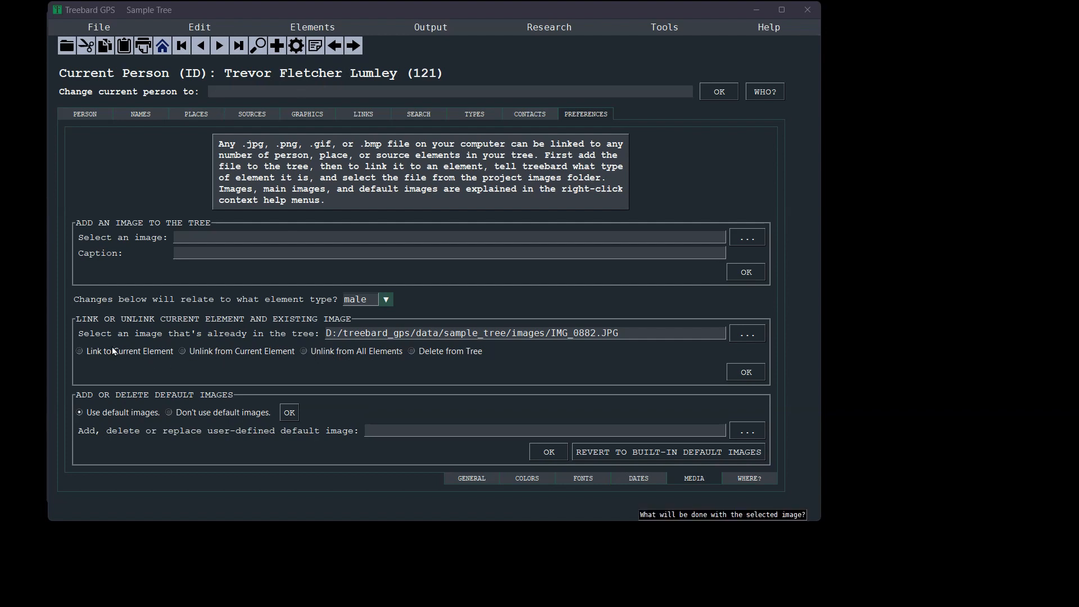
pyautogui.click(411, 351)
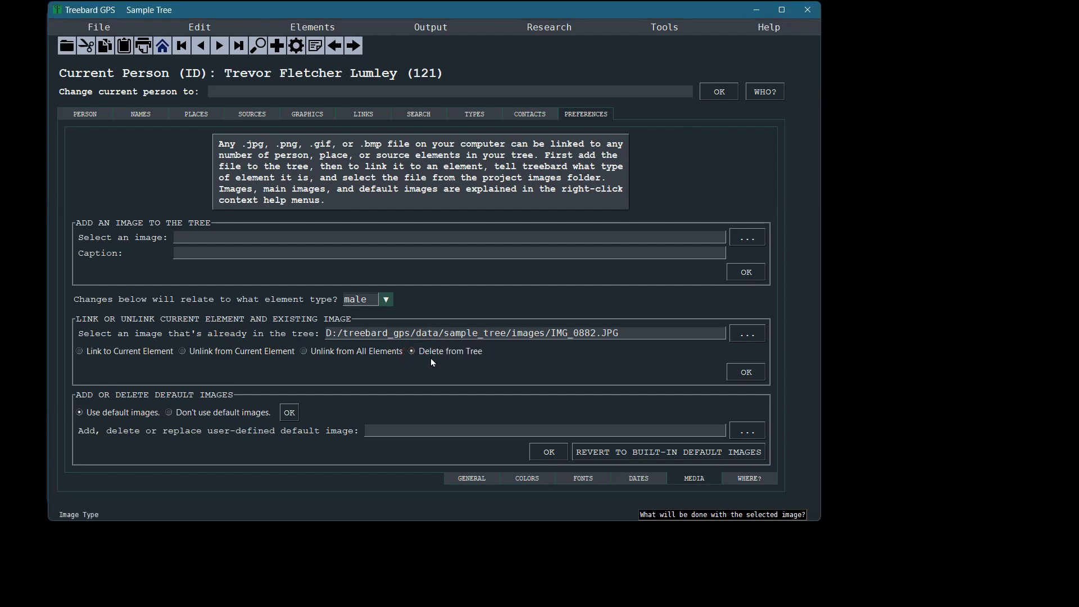
pyautogui.click(730, 368)
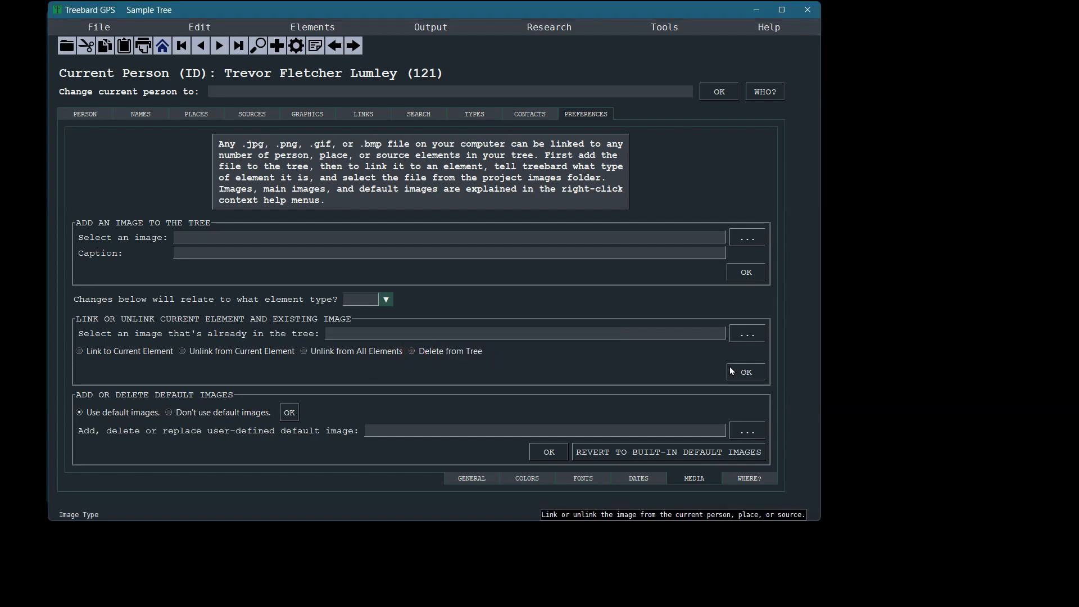
# Link the existing image dixie_natasha.jpg to the current person, with male as the element type.
pyautogui.click(745, 335)
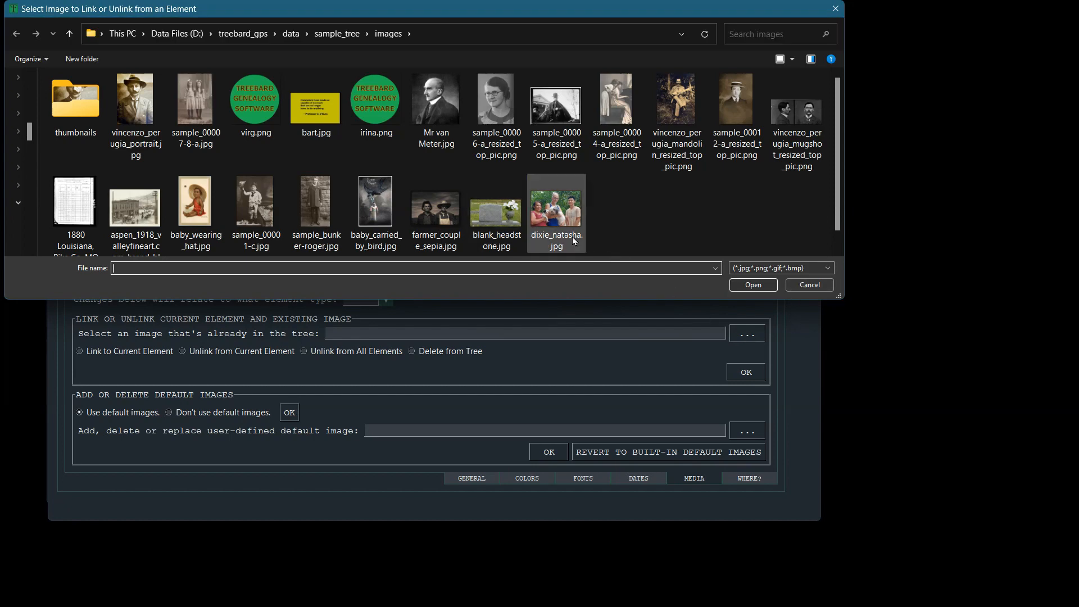
pyautogui.click(557, 214)
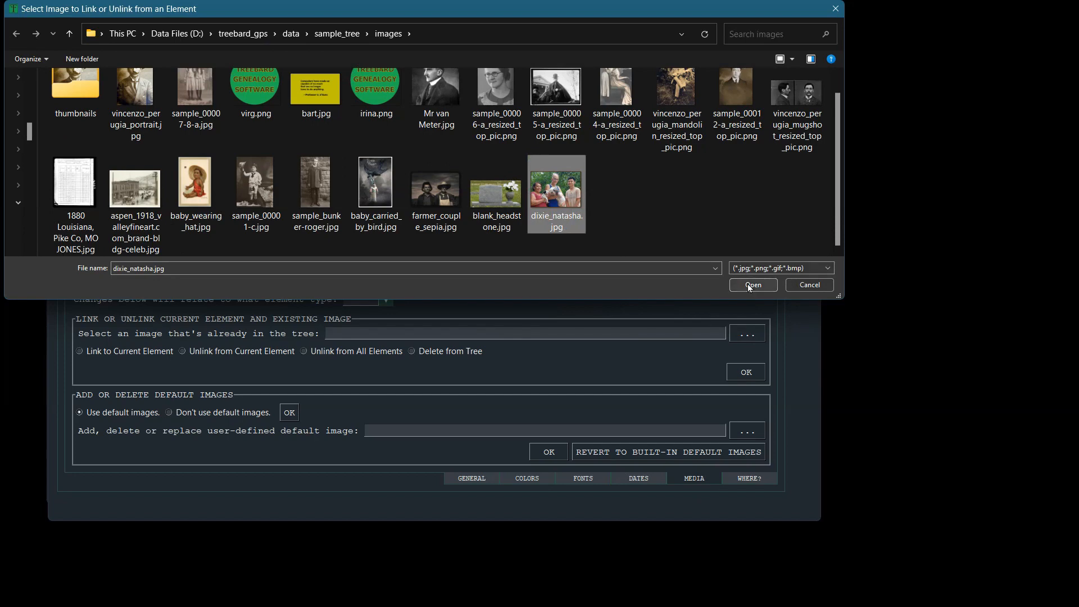
pyautogui.click(753, 285)
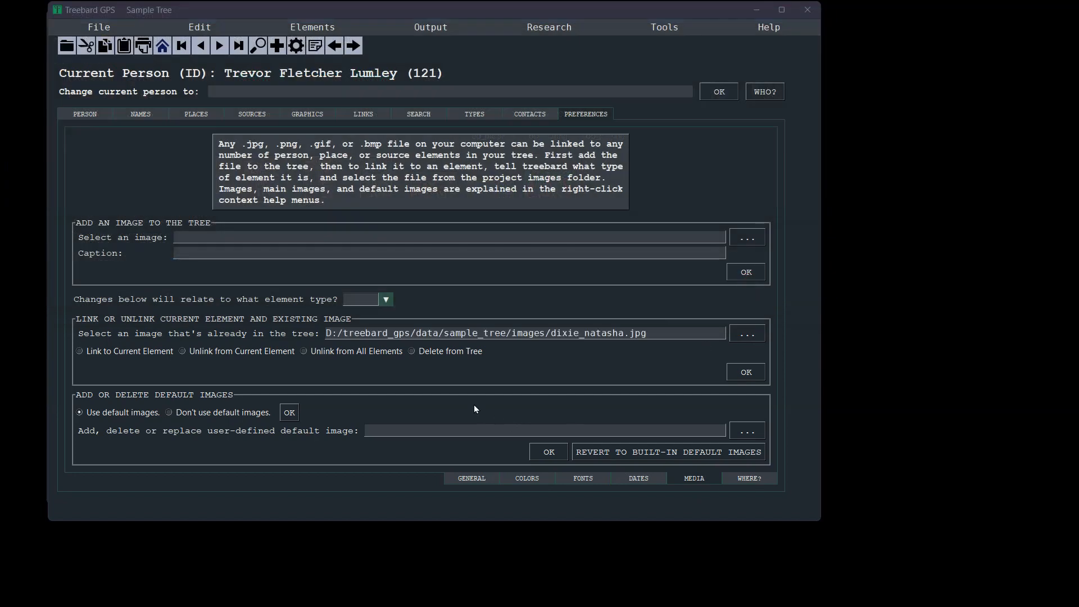
pyautogui.click(386, 299)
pyautogui.click(366, 313)
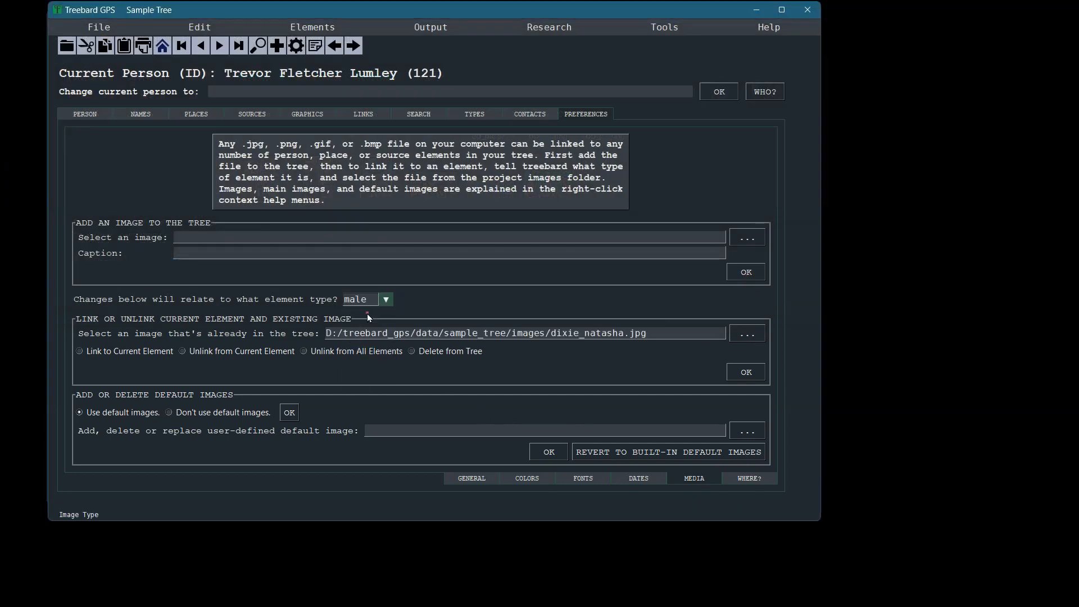
pyautogui.click(79, 351)
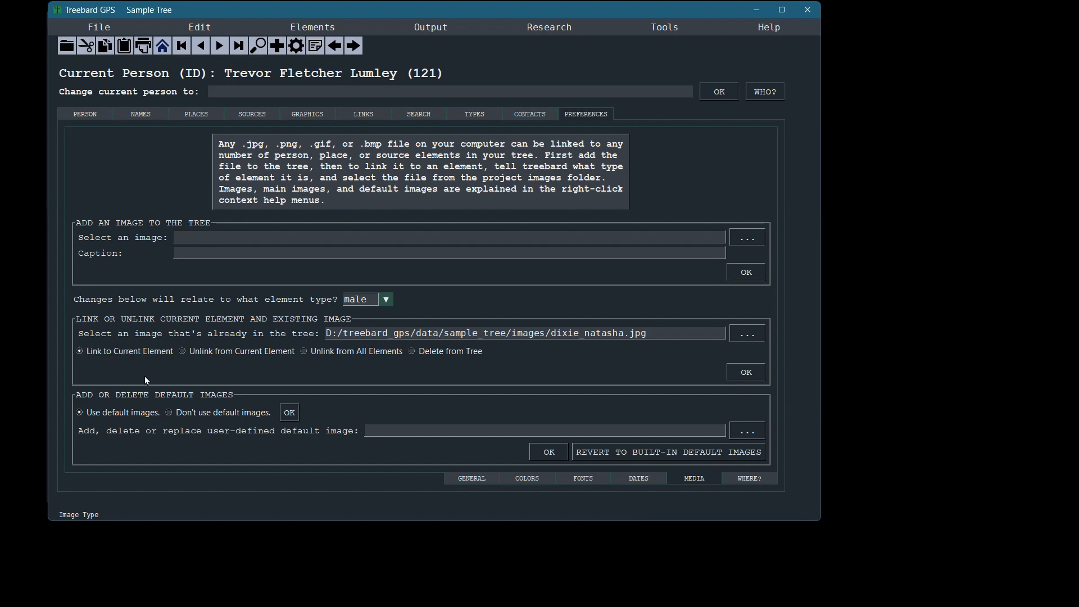
pyautogui.click(752, 373)
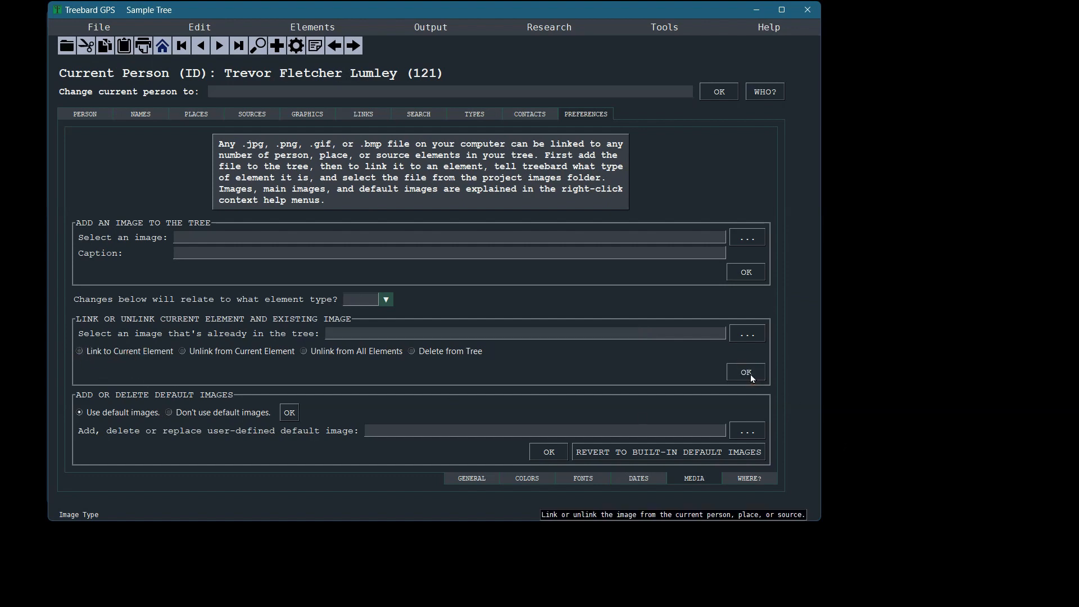
# Open the father's record from his child's record, view his main image in the gallery, and open that image for editing.
pyautogui.click(73, 112)
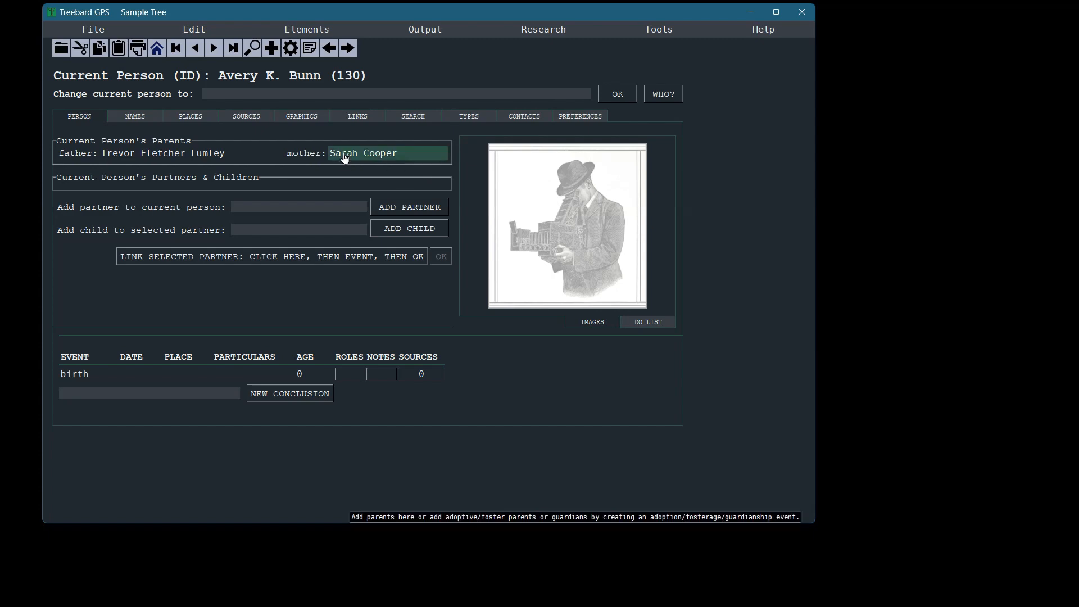
pyautogui.click(132, 154)
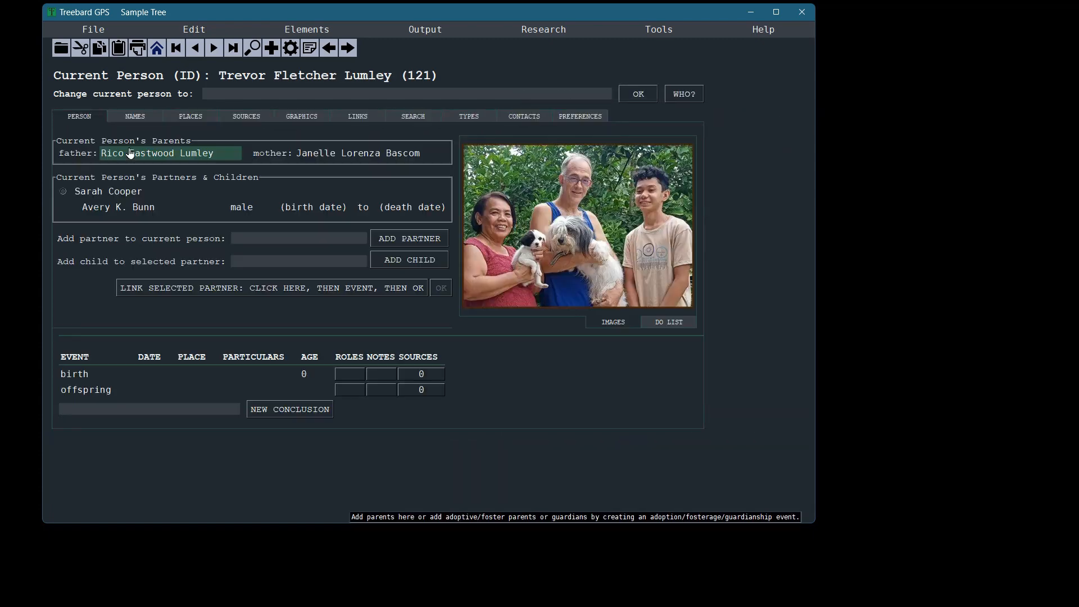
pyautogui.click(533, 217)
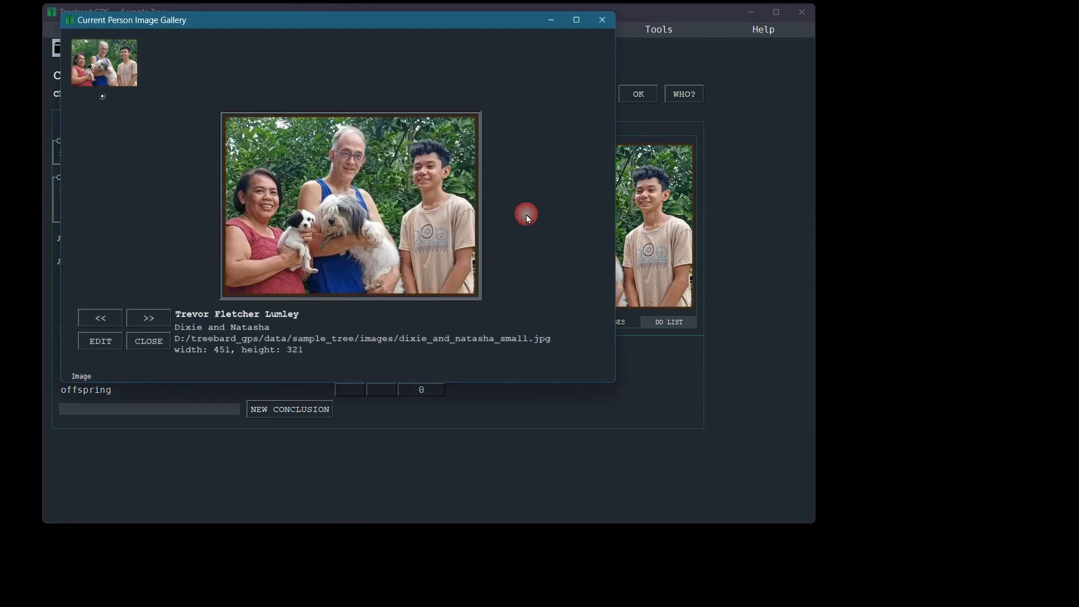
pyautogui.click(97, 340)
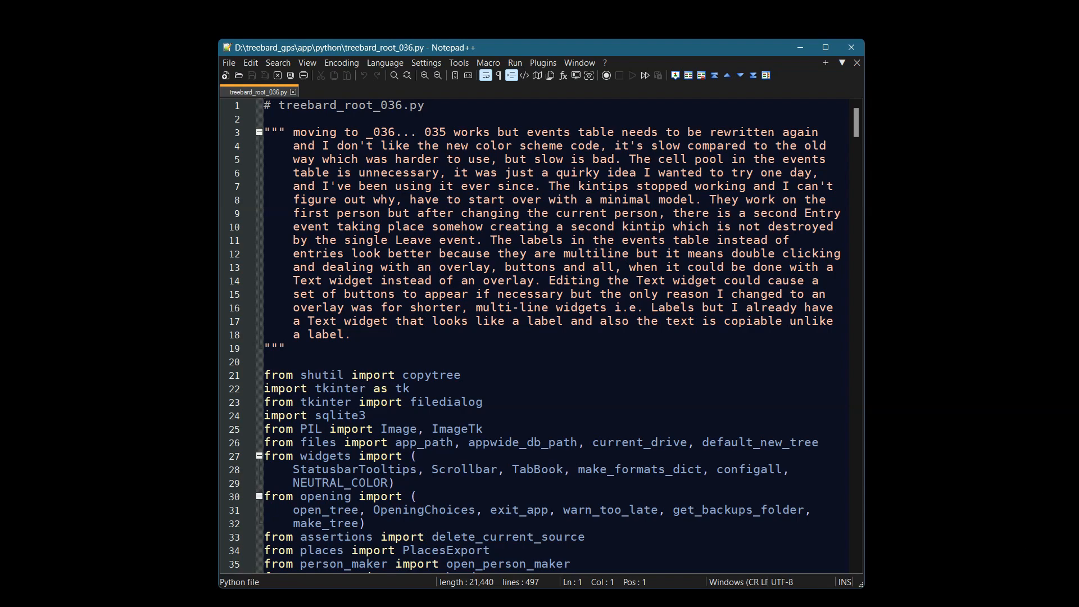
# Switch to Jasc Paint Shop Pro and compare dixie_natasha.jpg at 100% and 30% zoom, finishing at 10%.
pyautogui.moveTo(905, 604)
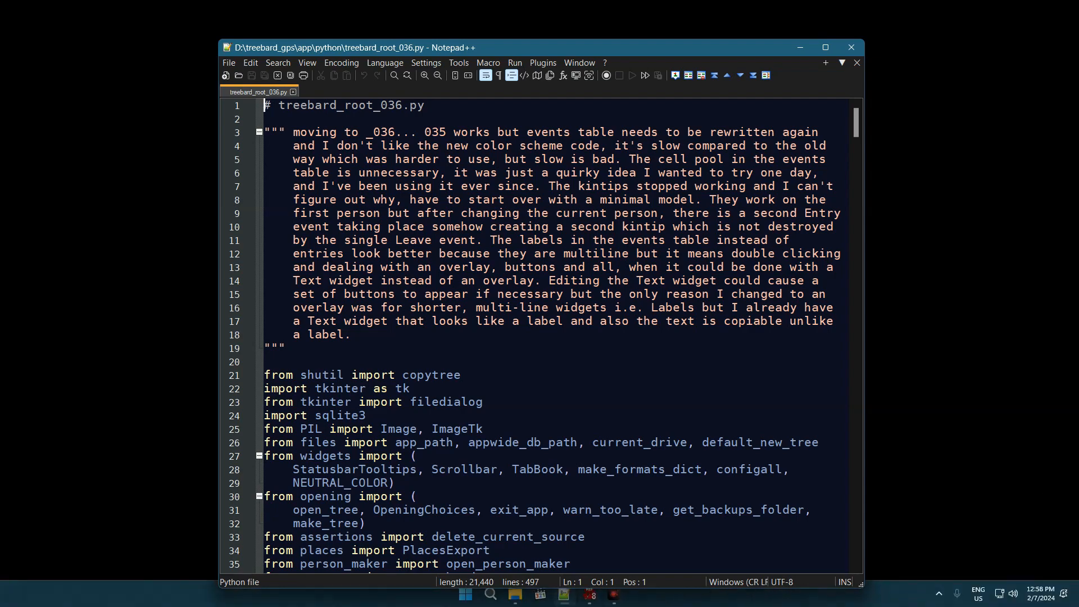
pyautogui.click(590, 594)
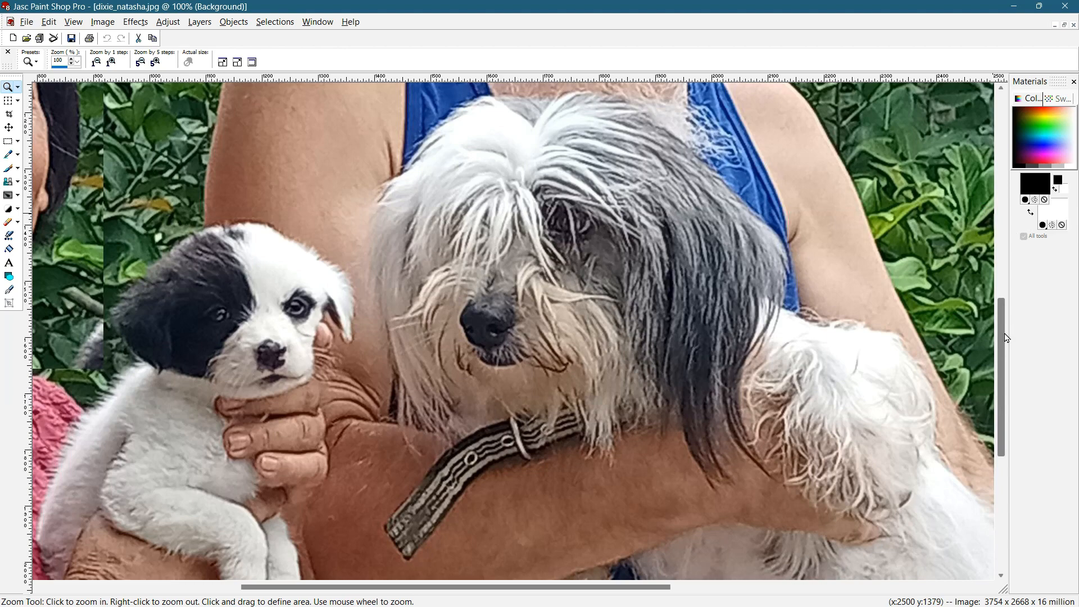
pyautogui.click(141, 62)
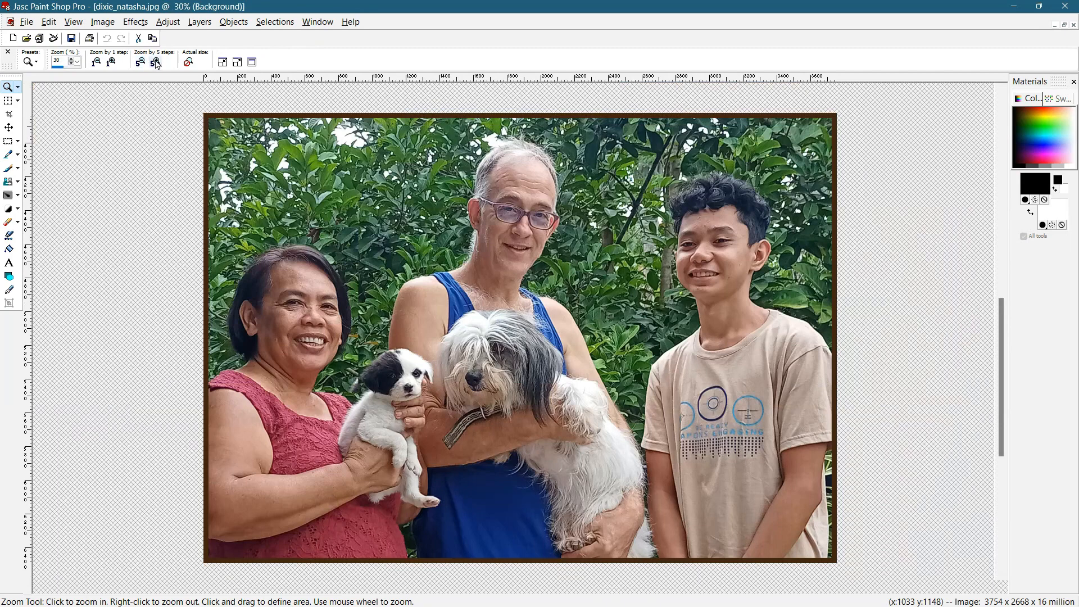
pyautogui.click(157, 62)
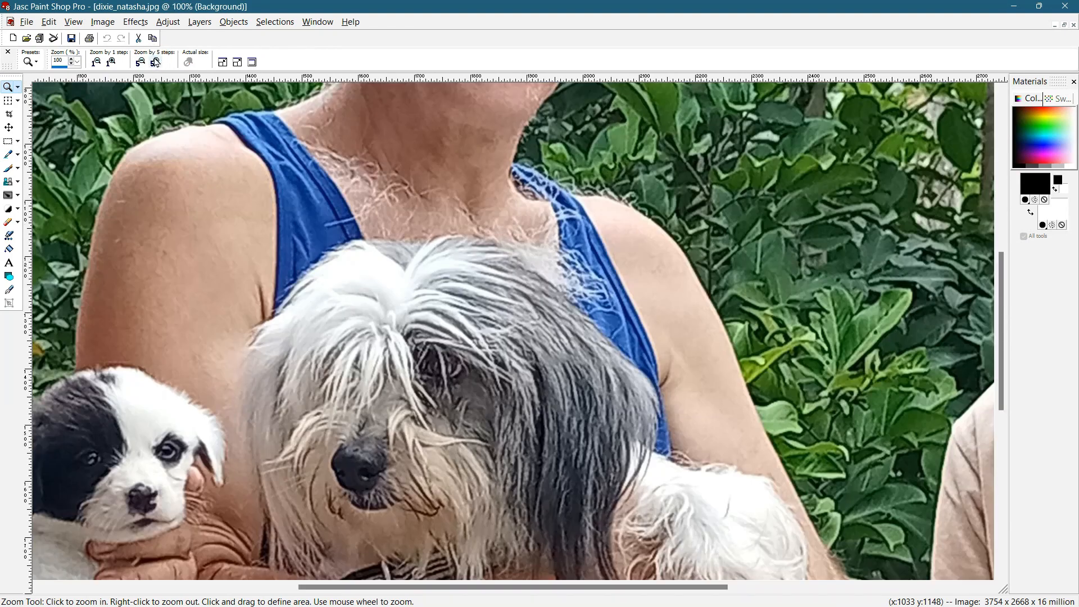
pyautogui.click(140, 63)
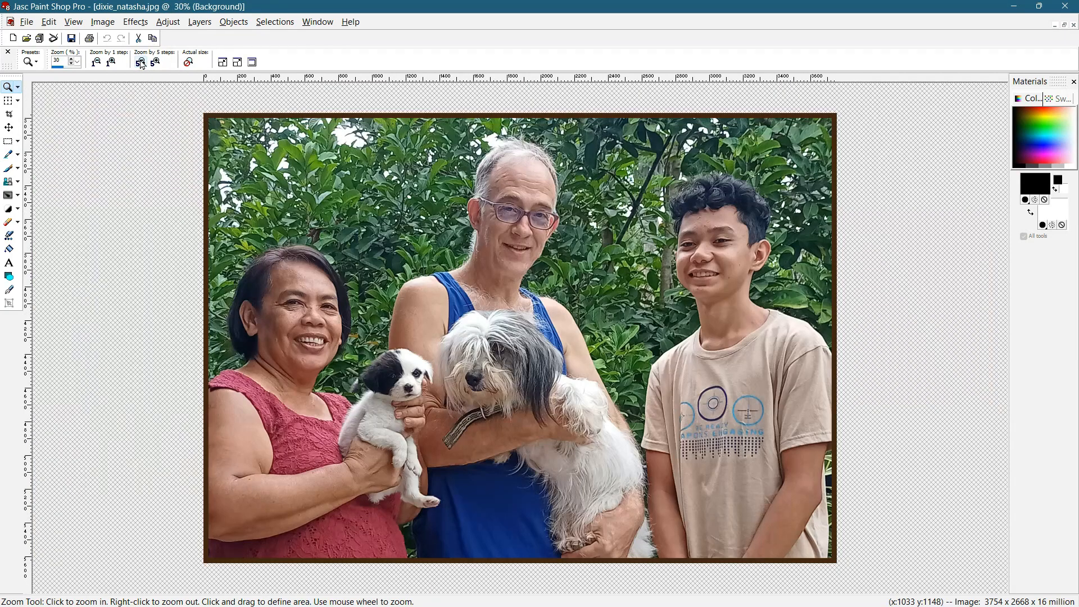
pyautogui.click(140, 63)
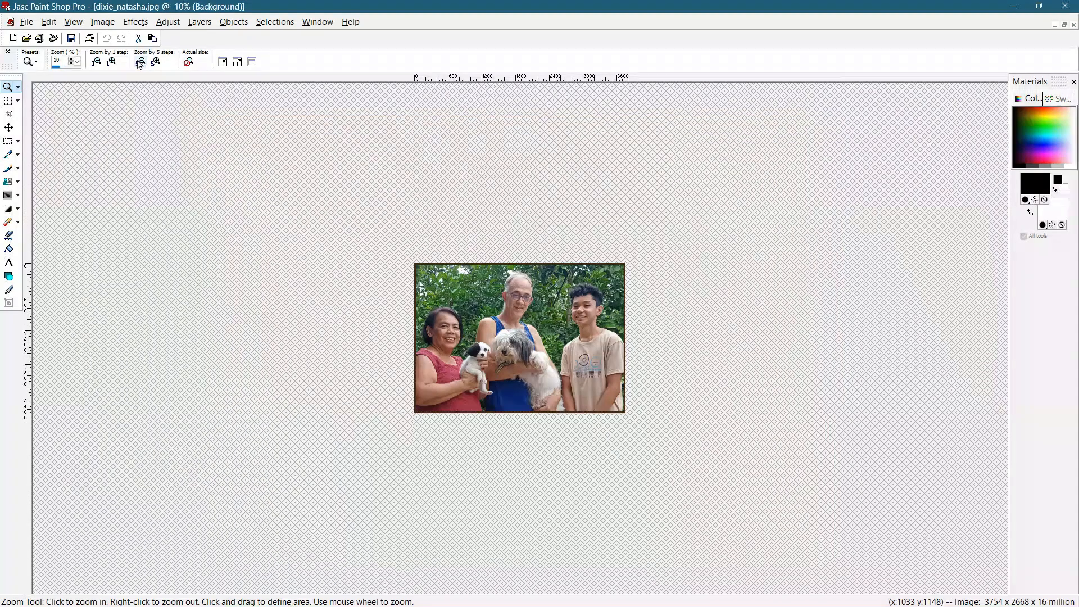
# Zoom dixie_natasha.jpg to 12%, capture the whole photo as a rectangular screen snip, and paste the snip as a new image.
pyautogui.click(111, 62)
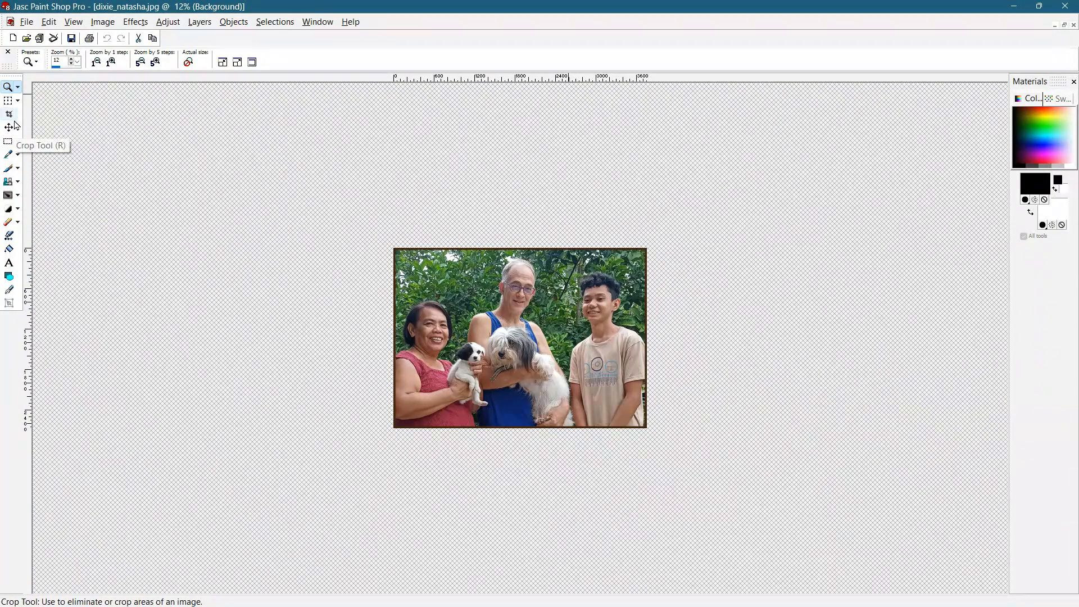
pyautogui.press('super+shift+s')
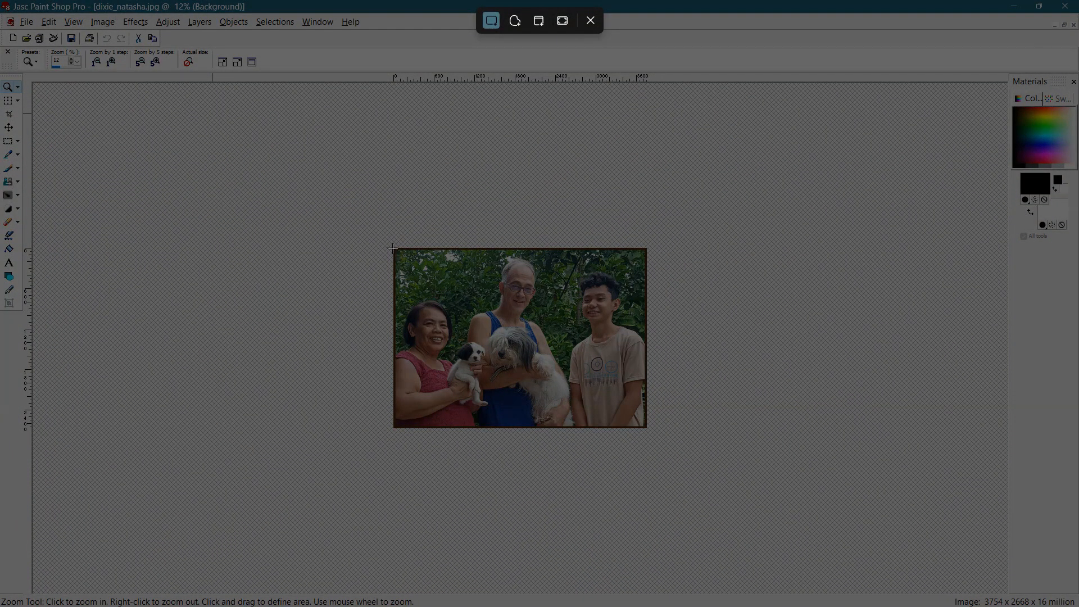
pyautogui.moveTo(394, 249); pyautogui.dragTo(647, 427)
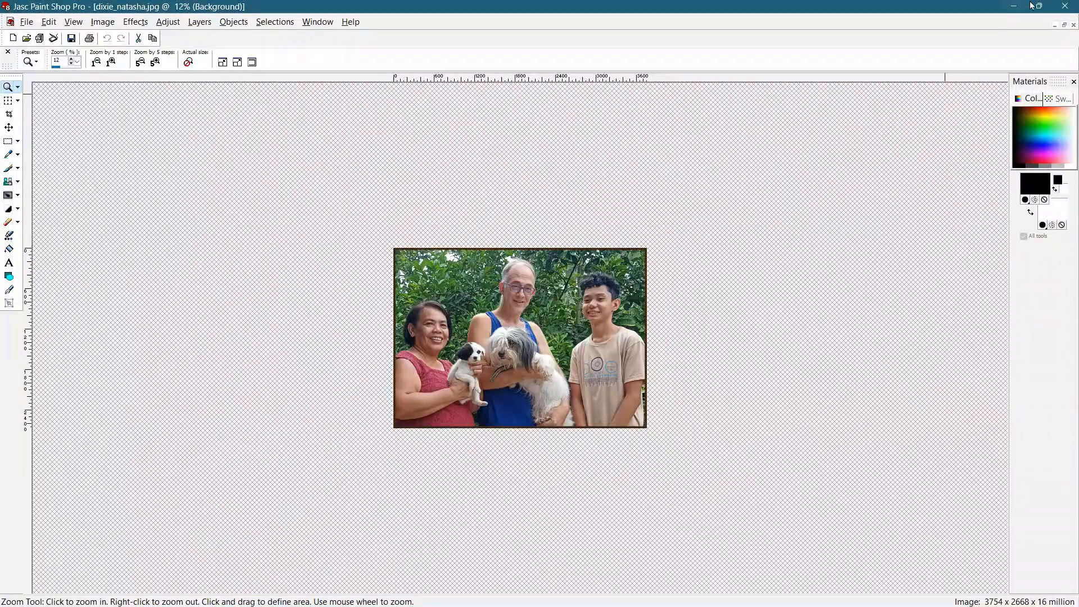
pyautogui.click(1056, 26)
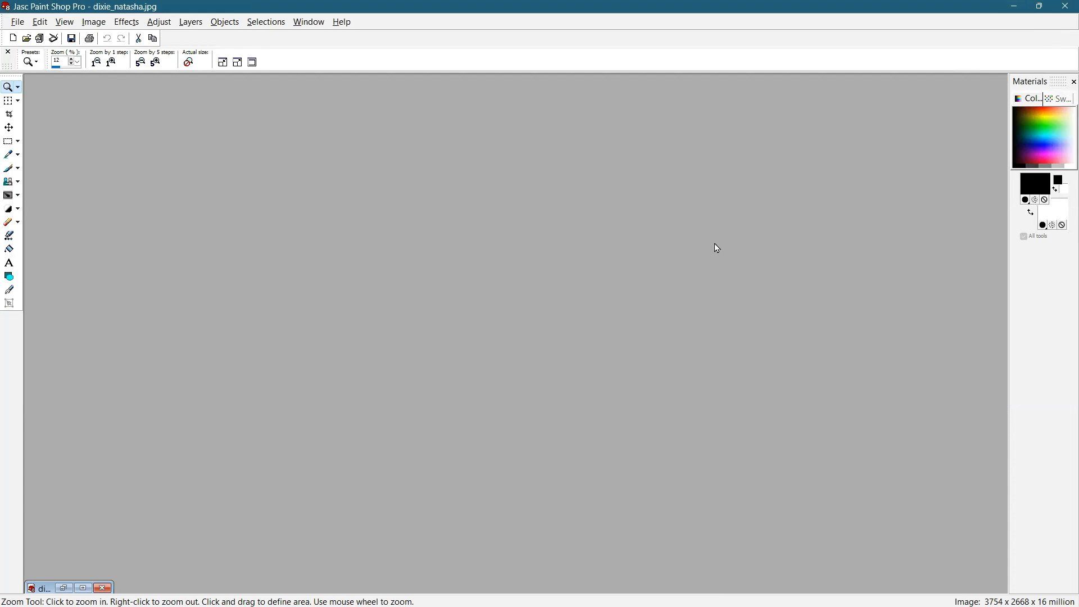
pyautogui.hotkey('ctrl', 'v')
pyautogui.click(293, 114)
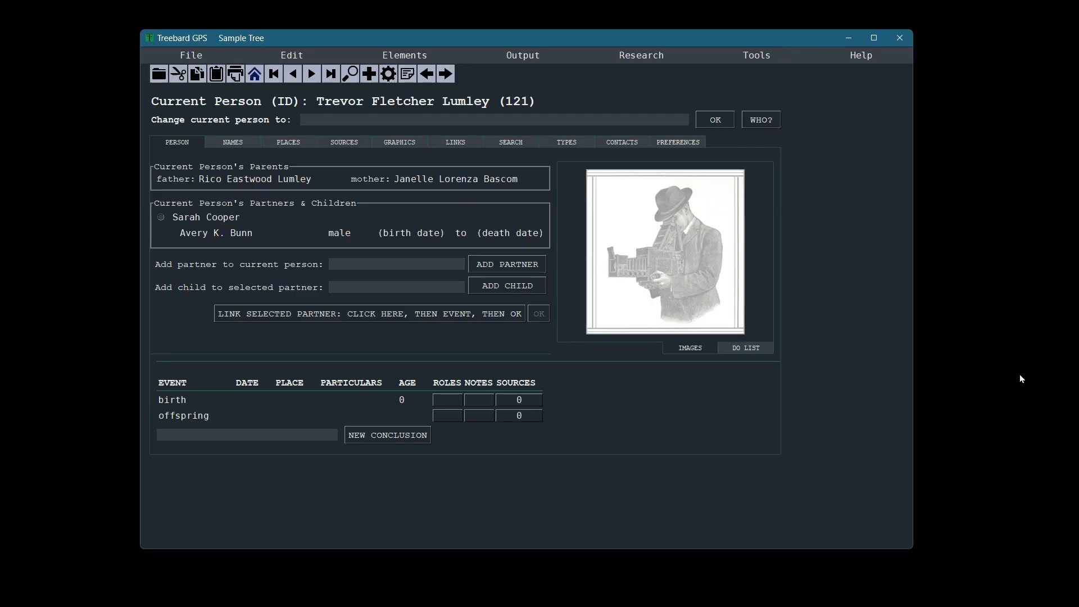
# Switch to Treebard, open the father's record, and add dixie_and_natasha_small.jpg to the tree with the caption "Dixie and Natasha".
pyautogui.click(213, 180)
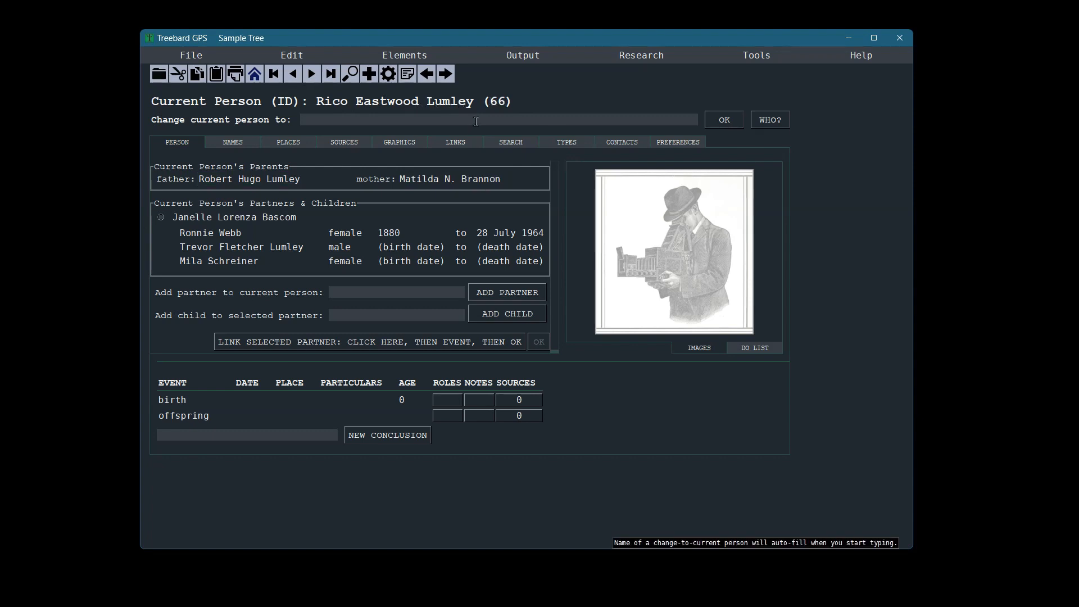
pyautogui.click(685, 144)
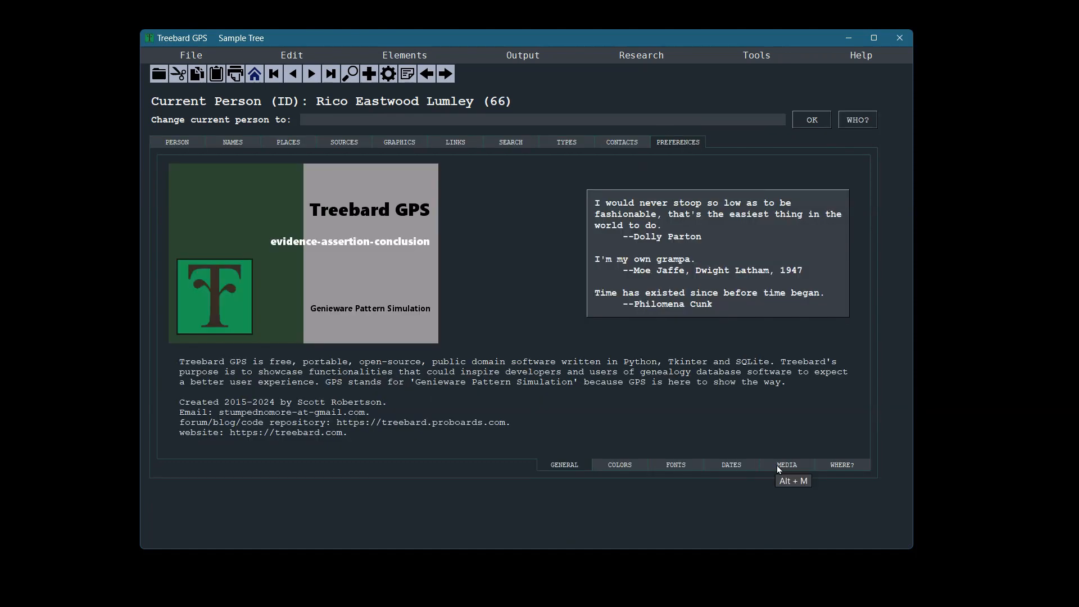
pyautogui.click(778, 466)
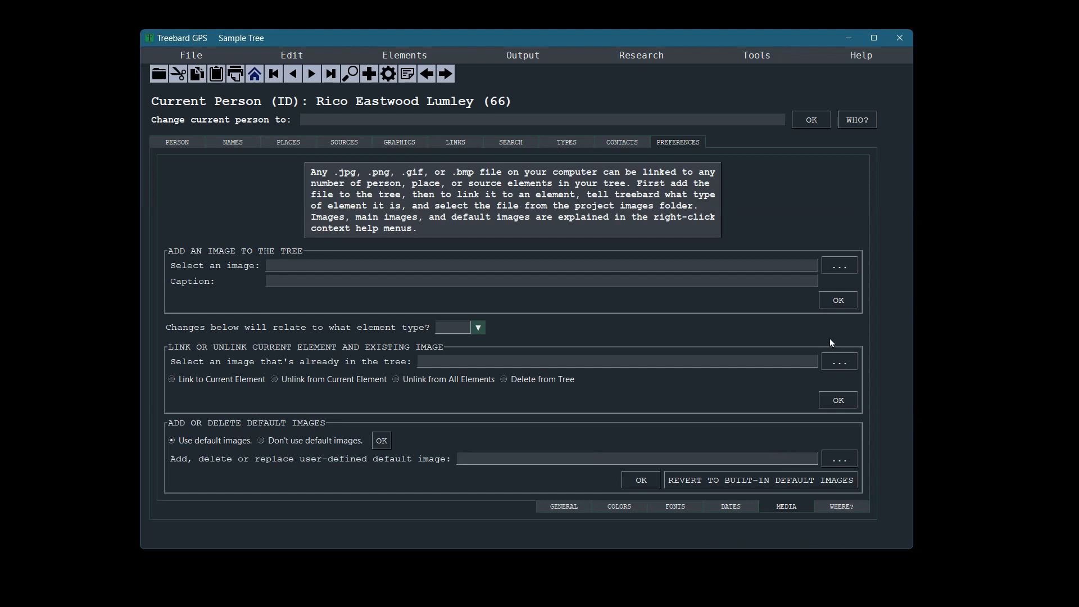
pyautogui.click(838, 268)
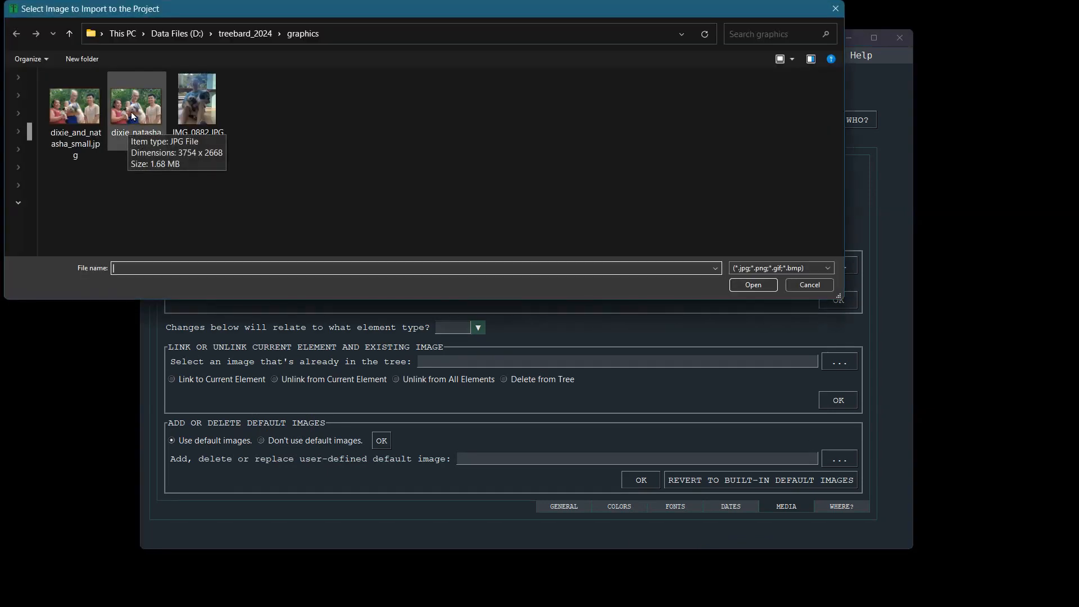
pyautogui.doubleClick(69, 106)
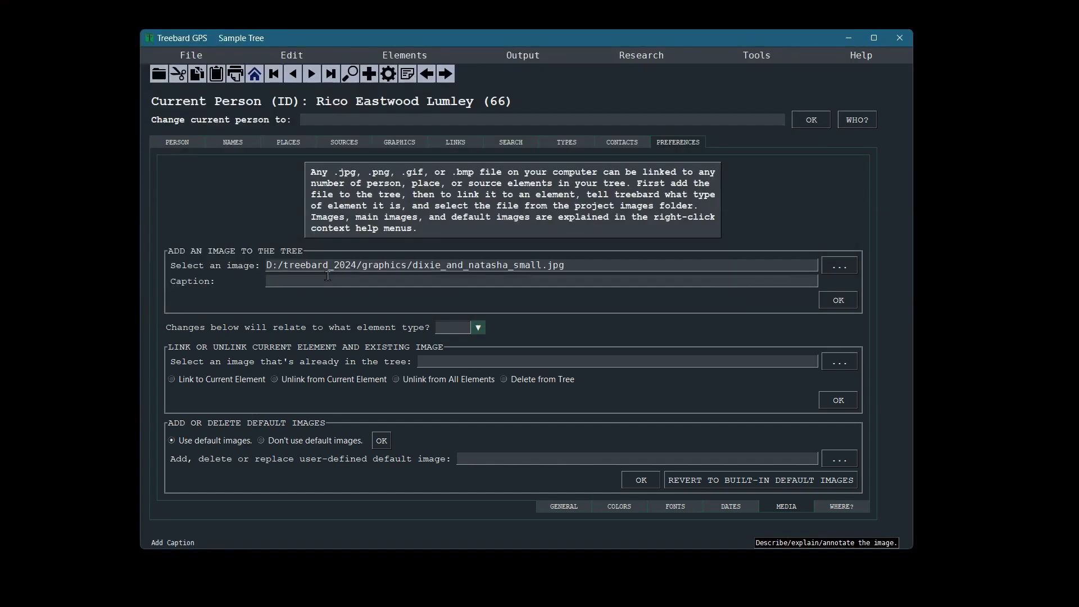
pyautogui.write('Dixie and Natasha')
pyautogui.press('Tab')
pyautogui.press('Return')
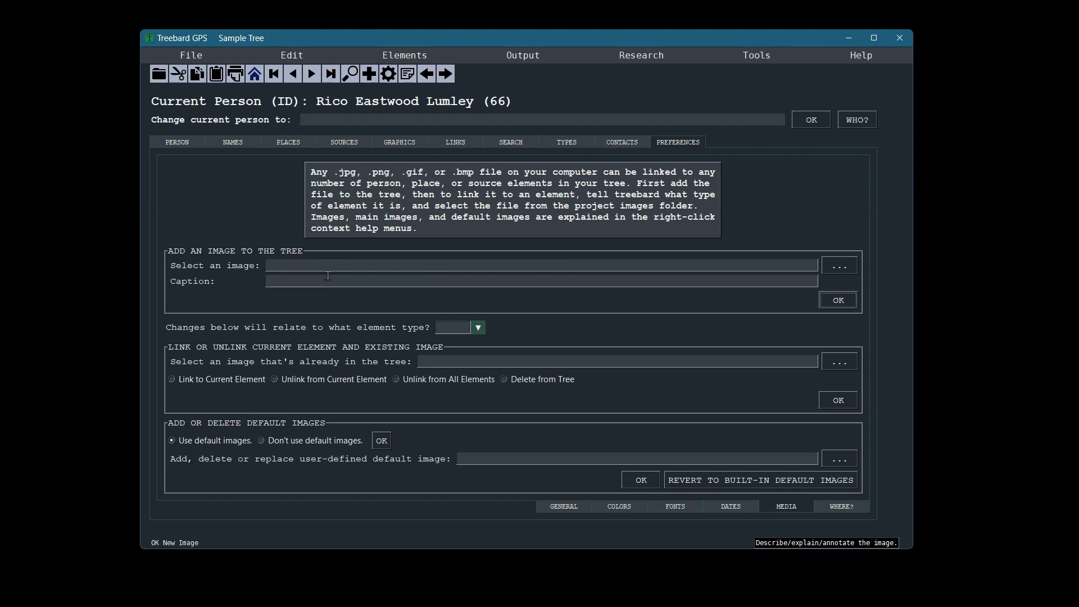
# Link the existing image dixie_and_natasha_small.jpg to the current person, with male as the element type.
pyautogui.click(834, 362)
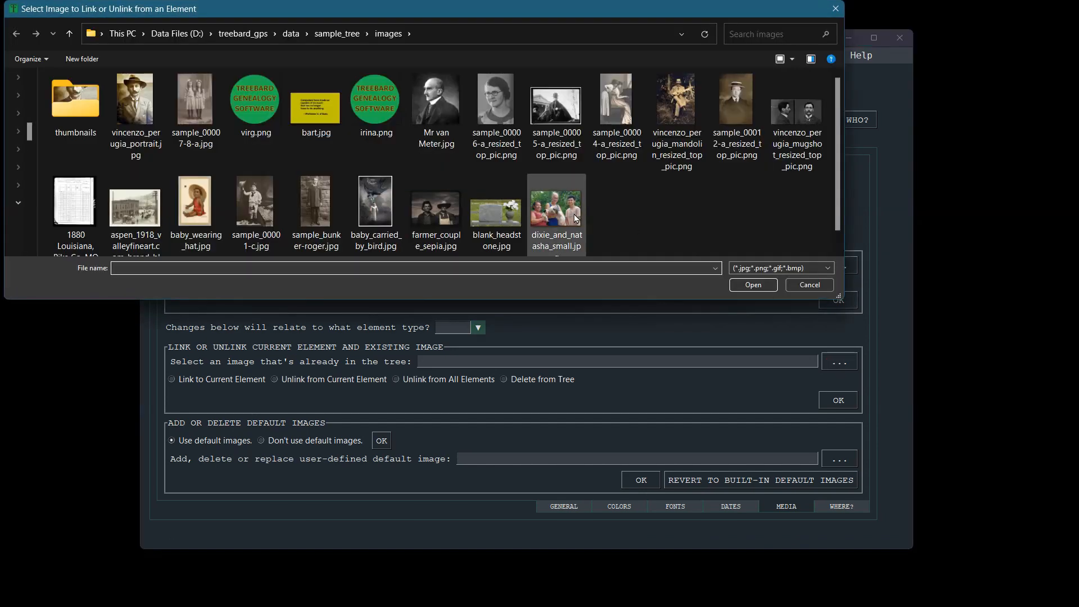
pyautogui.click(576, 219)
pyautogui.click(753, 286)
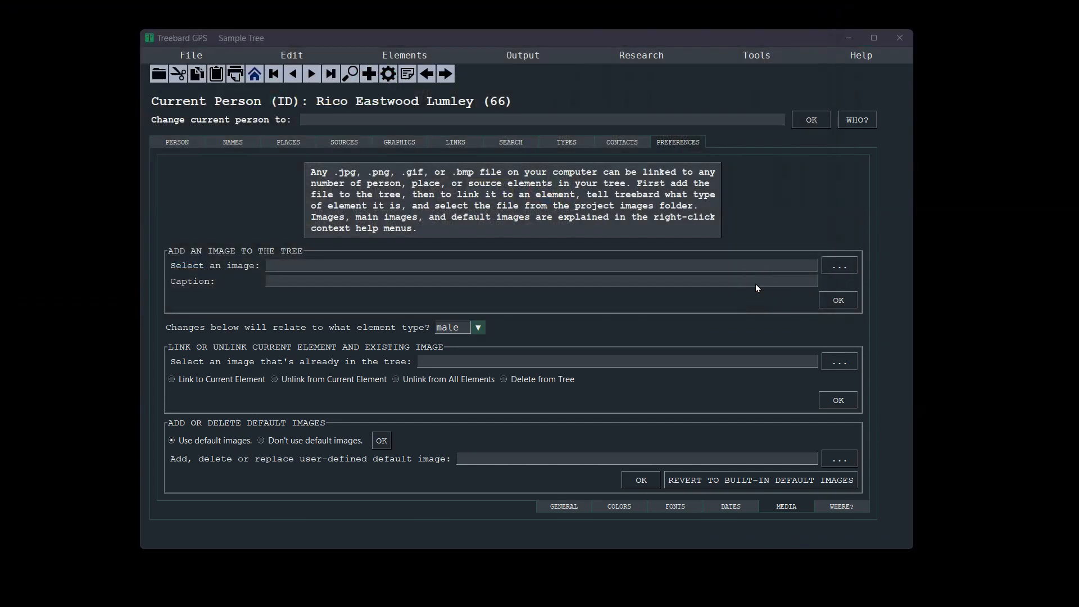
pyautogui.click(171, 380)
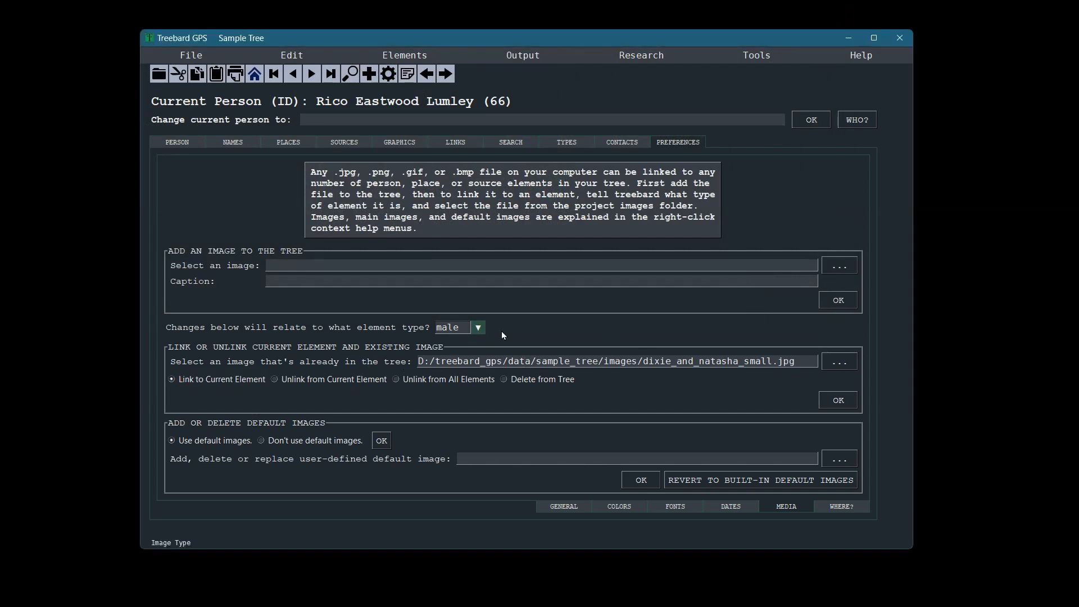
pyautogui.click(477, 329)
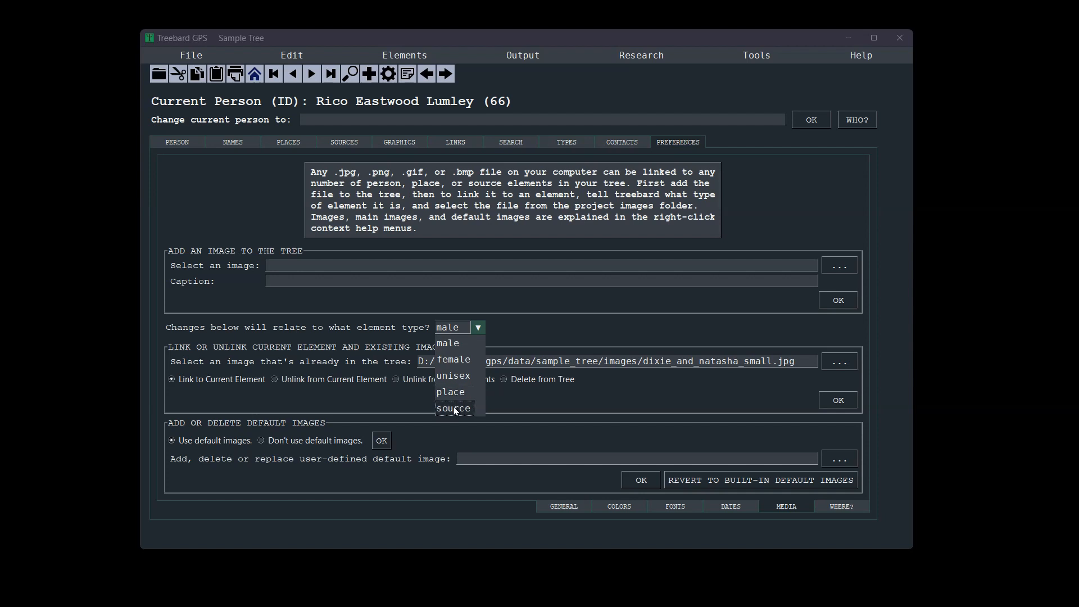
pyautogui.click(477, 327)
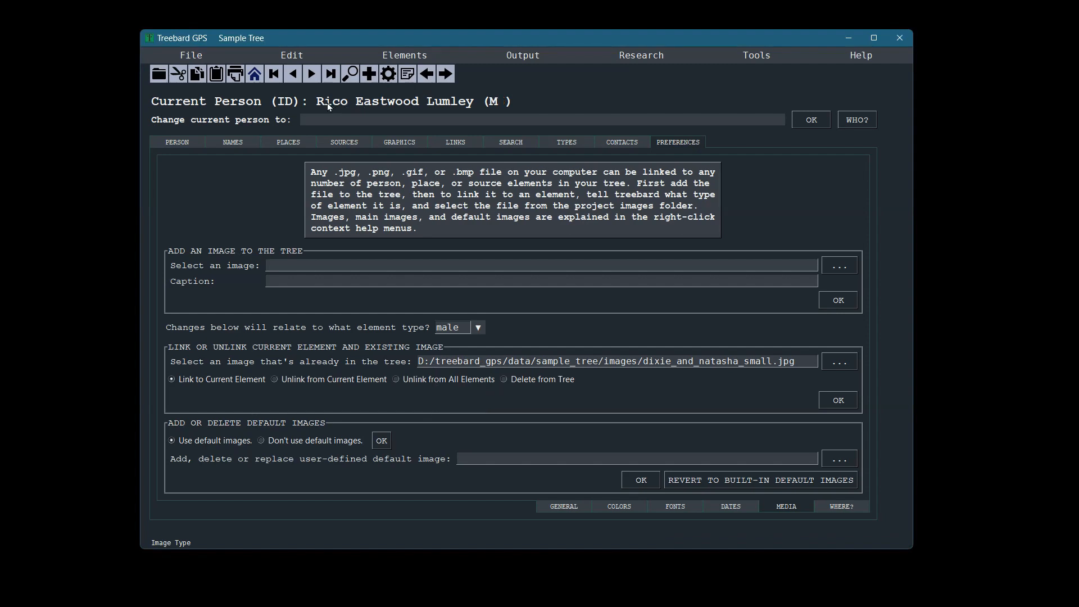
pyautogui.click(838, 399)
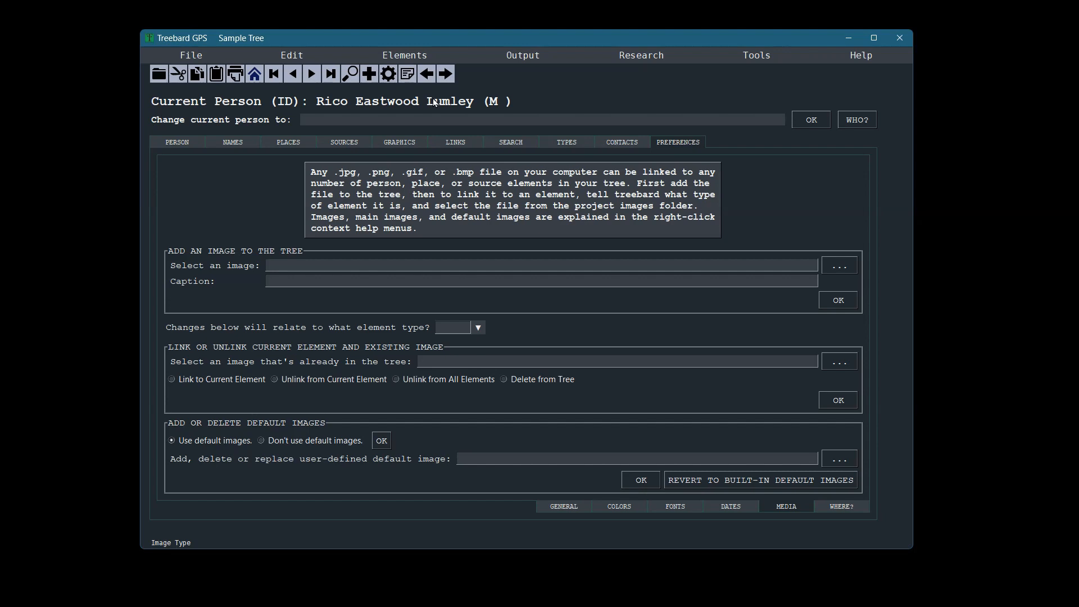
# View the current person's new main image in the gallery and open it for editing in the graphics view.
pyautogui.click(179, 142)
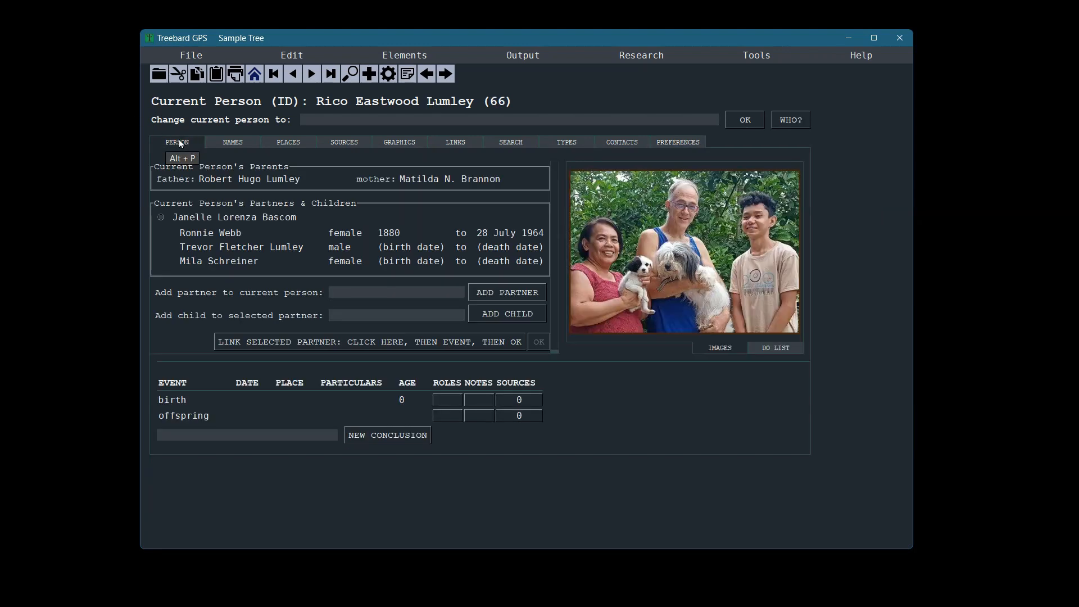
pyautogui.click(665, 229)
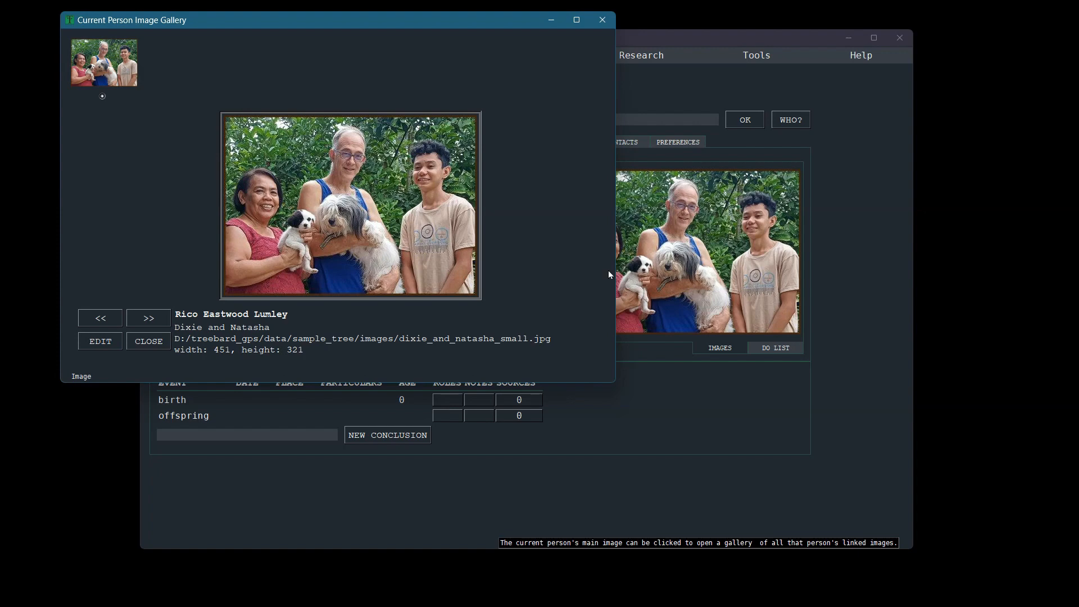
pyautogui.click(850, 319)
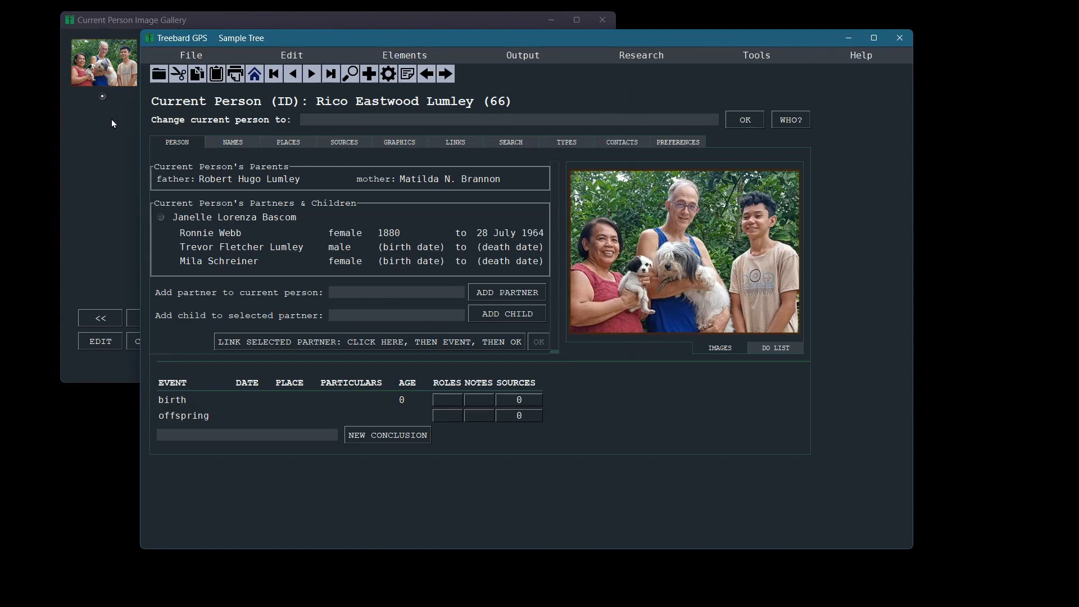
pyautogui.click(97, 178)
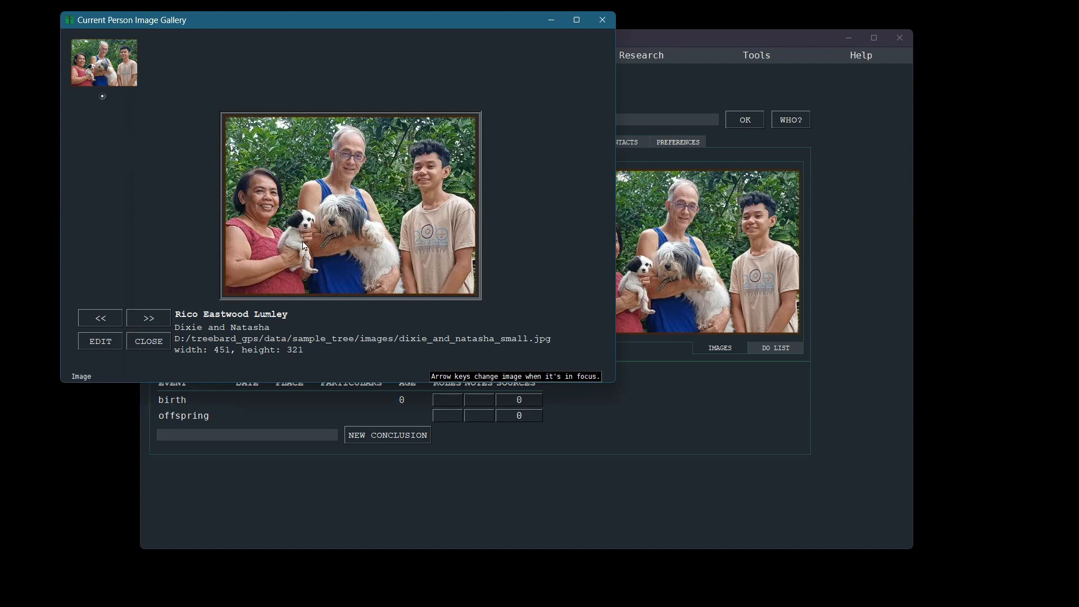
pyautogui.click(315, 163)
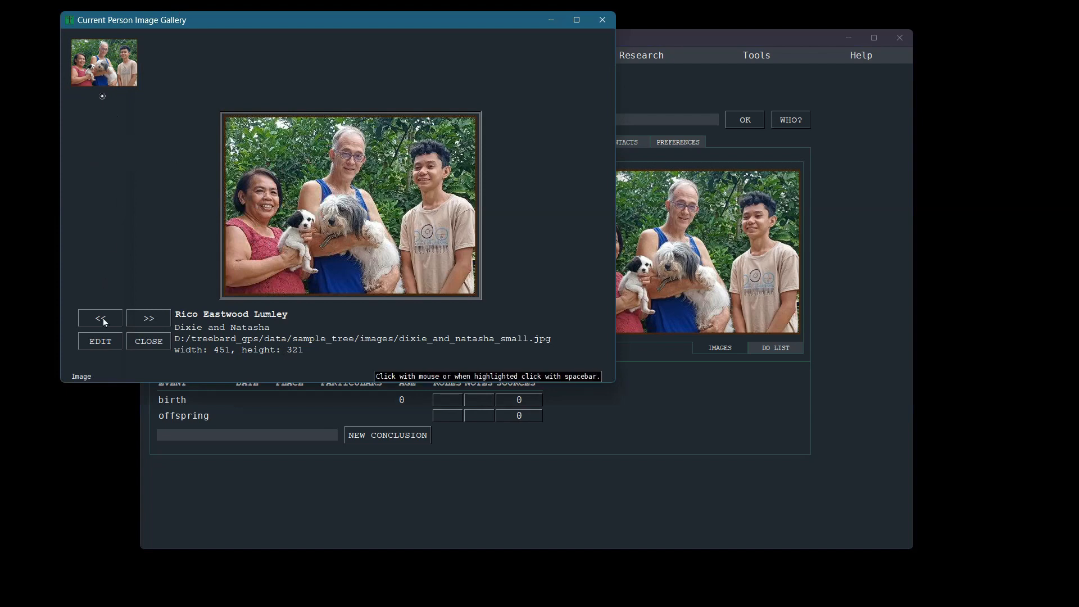
pyautogui.click(103, 341)
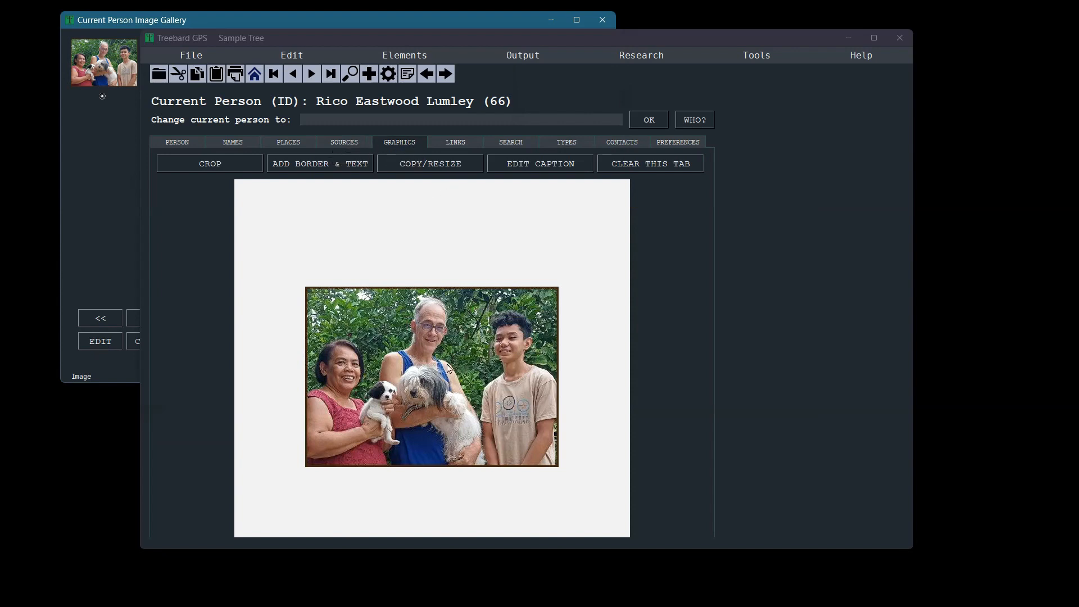
pyautogui.click(173, 142)
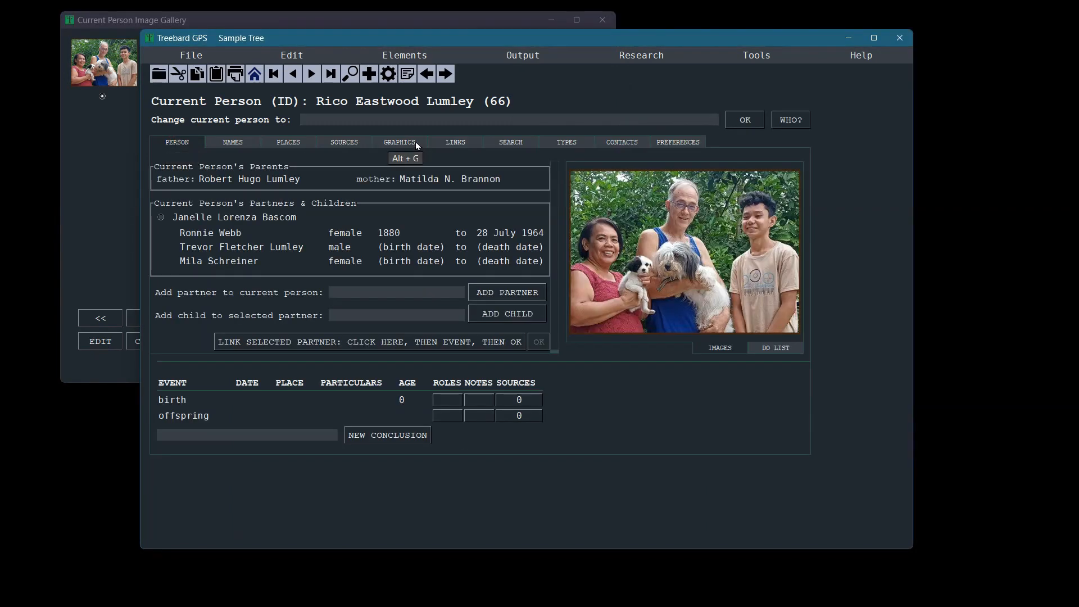
pyautogui.click(403, 141)
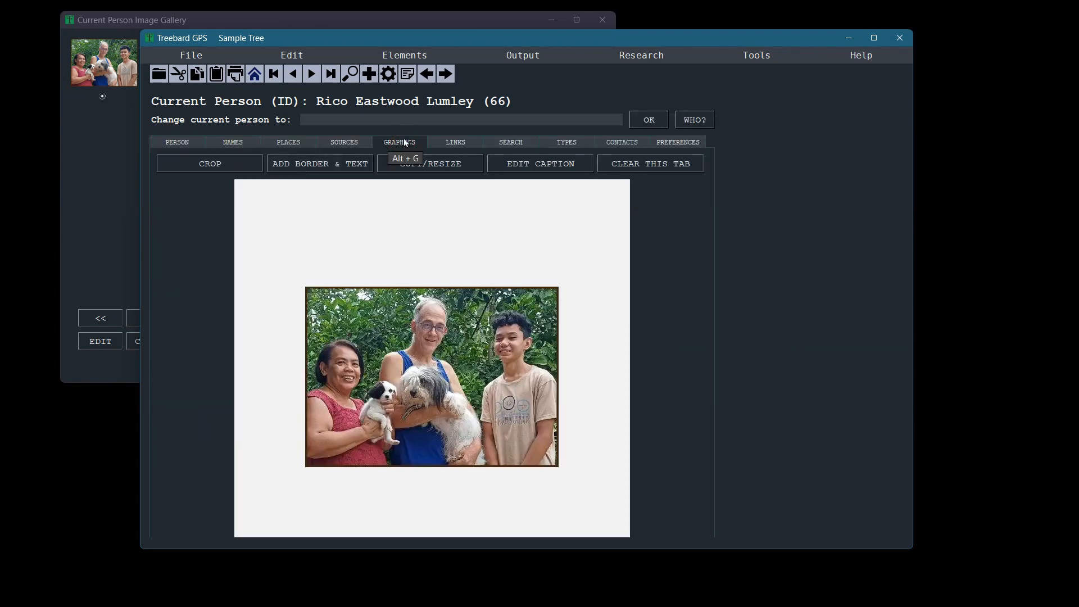
pyautogui.hotkey('alt', 'Tab')
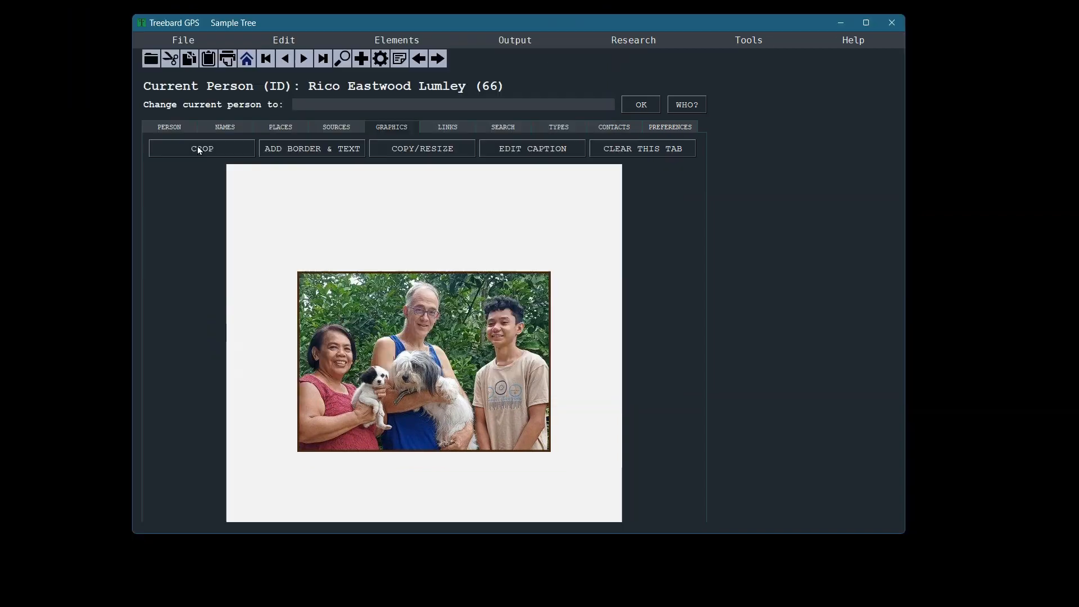
# Examine the image's crop, border and text, and caption tools, and close them without saving any edits.
pyautogui.click(187, 53)
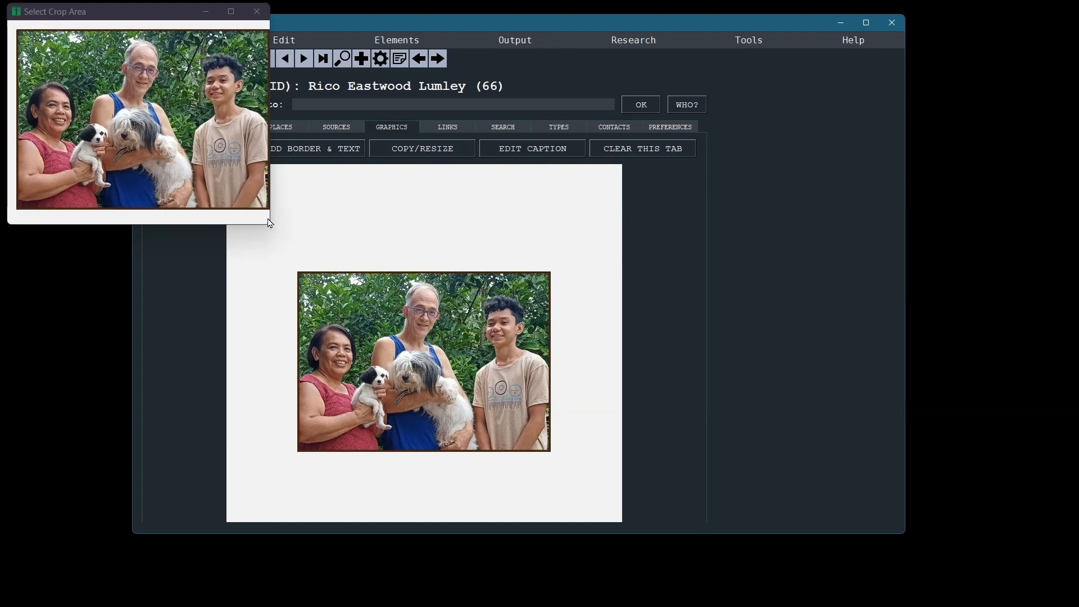
pyautogui.moveTo(75, 95); pyautogui.dragTo(244, 201)
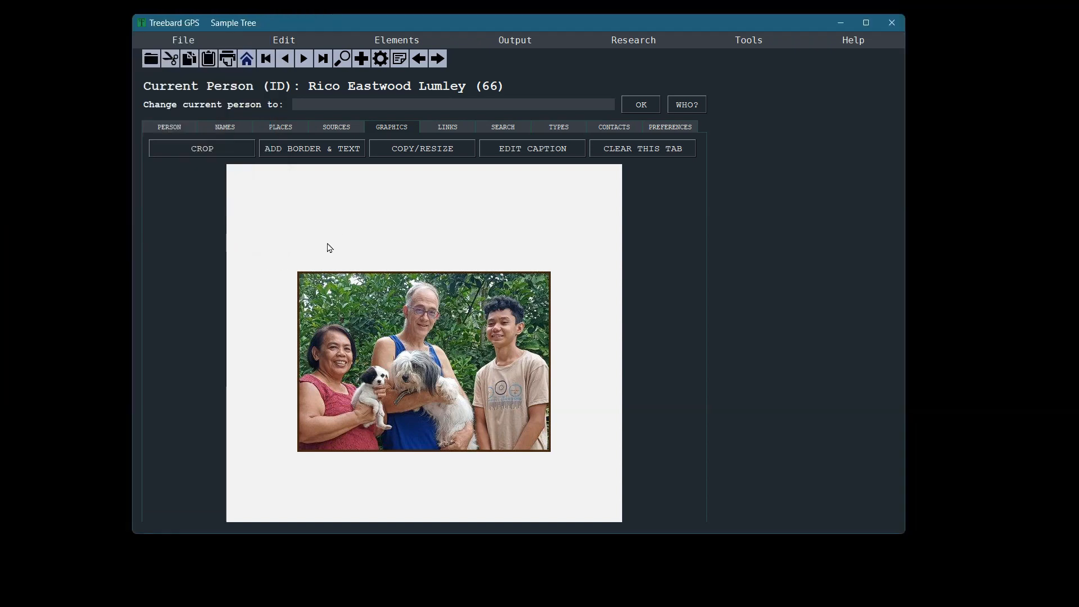
pyautogui.click(302, 149)
pyautogui.click(535, 150)
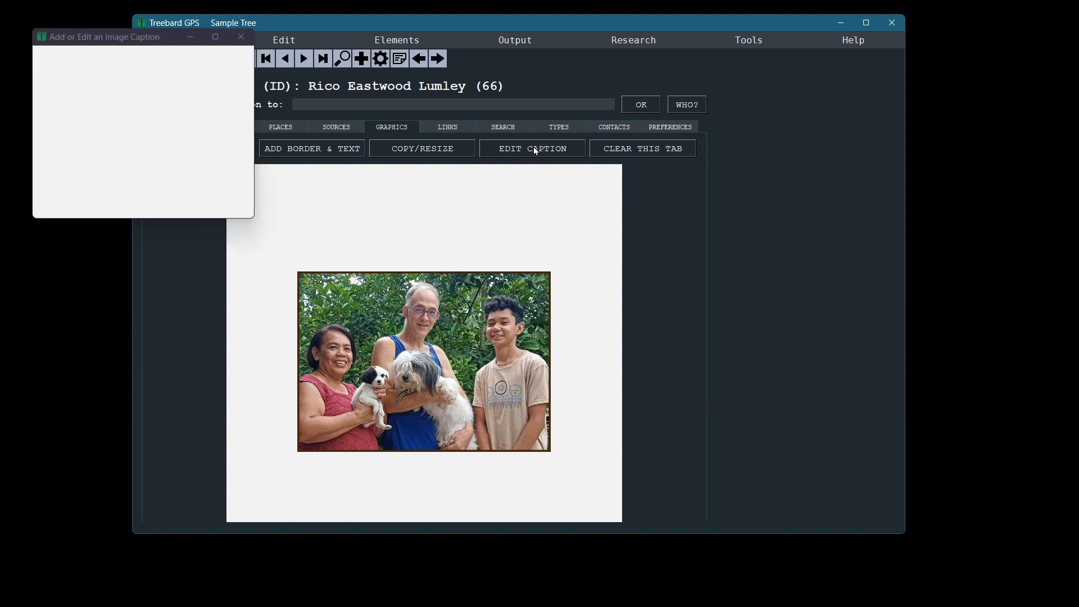
pyautogui.click(241, 38)
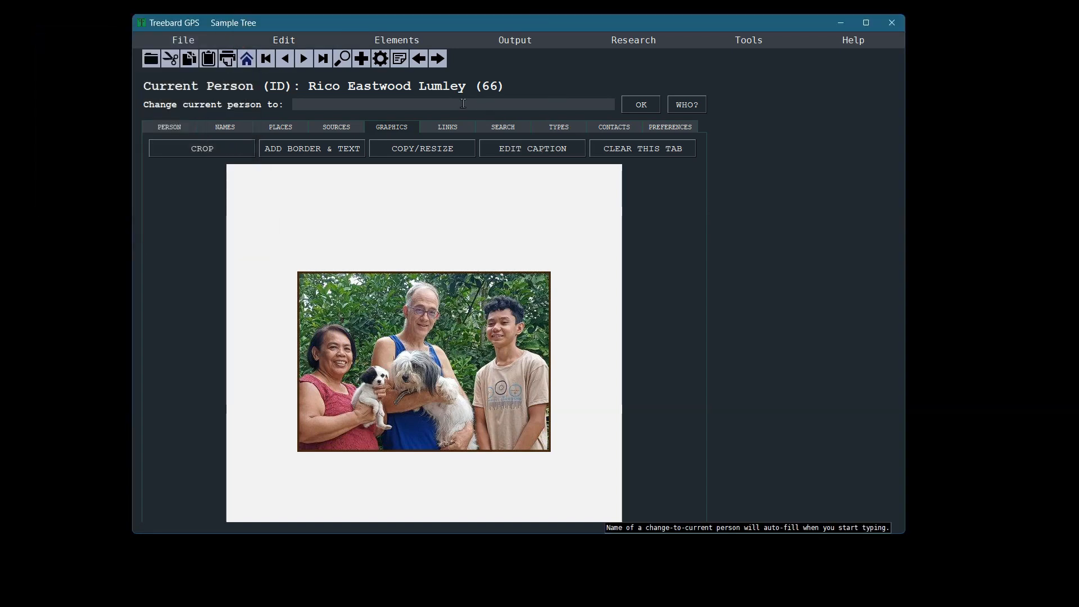
# Check the main image's caption and dimensions in the person's gallery, close the gallery, and return to the graphics view.
pyautogui.click(181, 128)
pyautogui.click(647, 236)
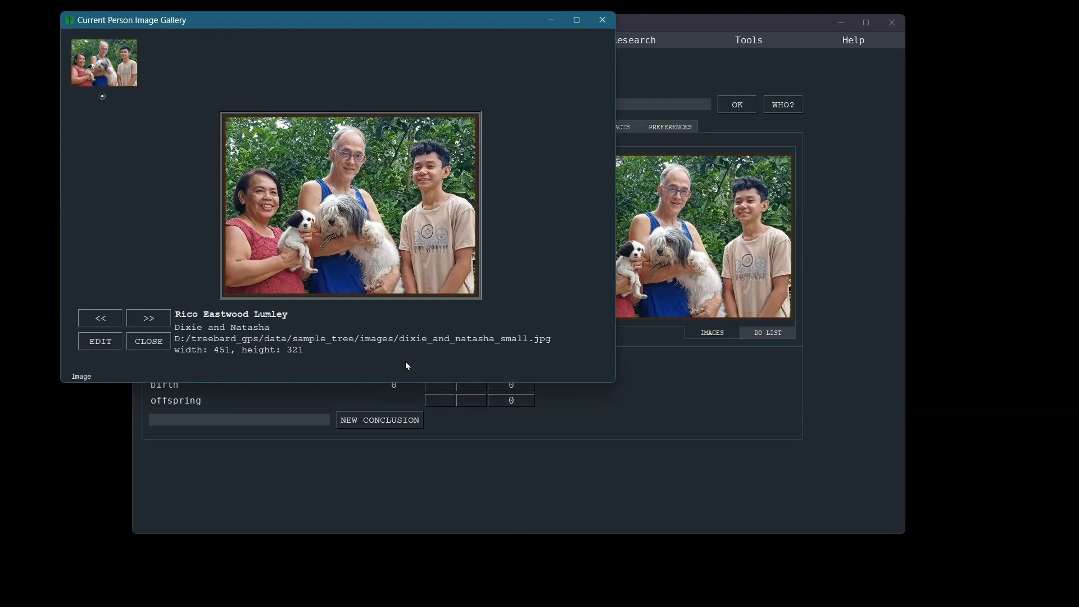
pyautogui.click(603, 20)
pyautogui.click(393, 127)
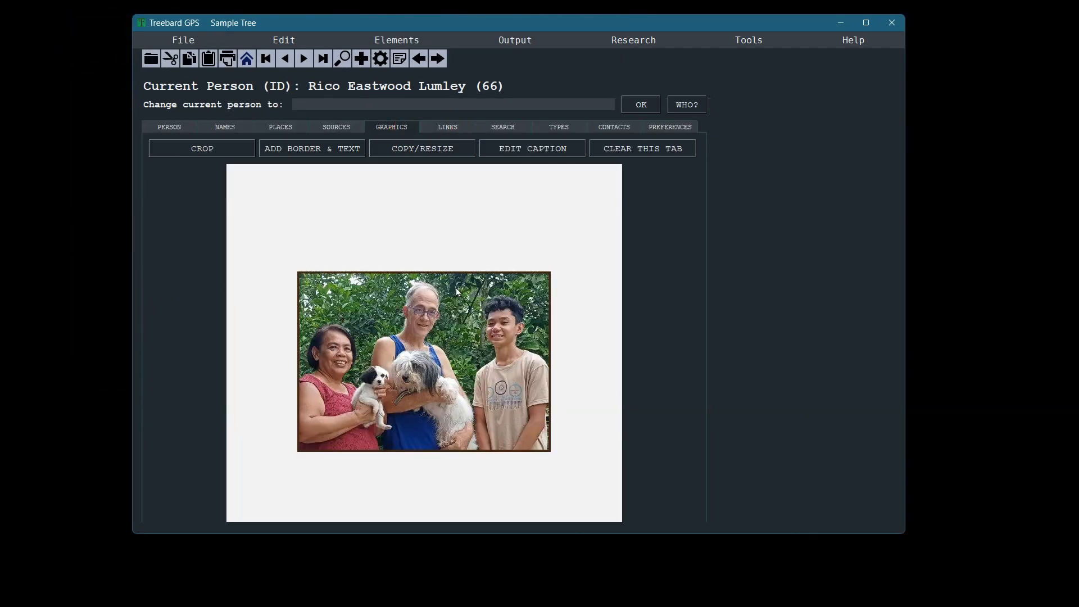
# Open and close the image's caption editor, and clear the image from the graphics view.
pyautogui.click(511, 149)
pyautogui.click(241, 37)
pyautogui.click(632, 149)
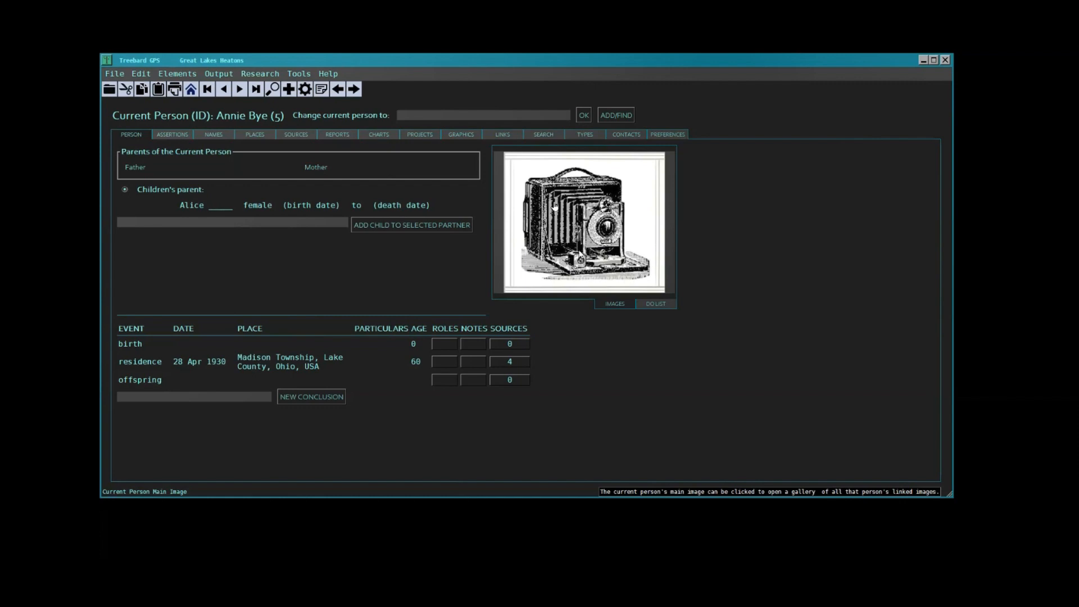
# View the Great Lakes Heatons do list and the person's main image, and open the daughter's record and her first-listed son's record.
pyautogui.click(656, 304)
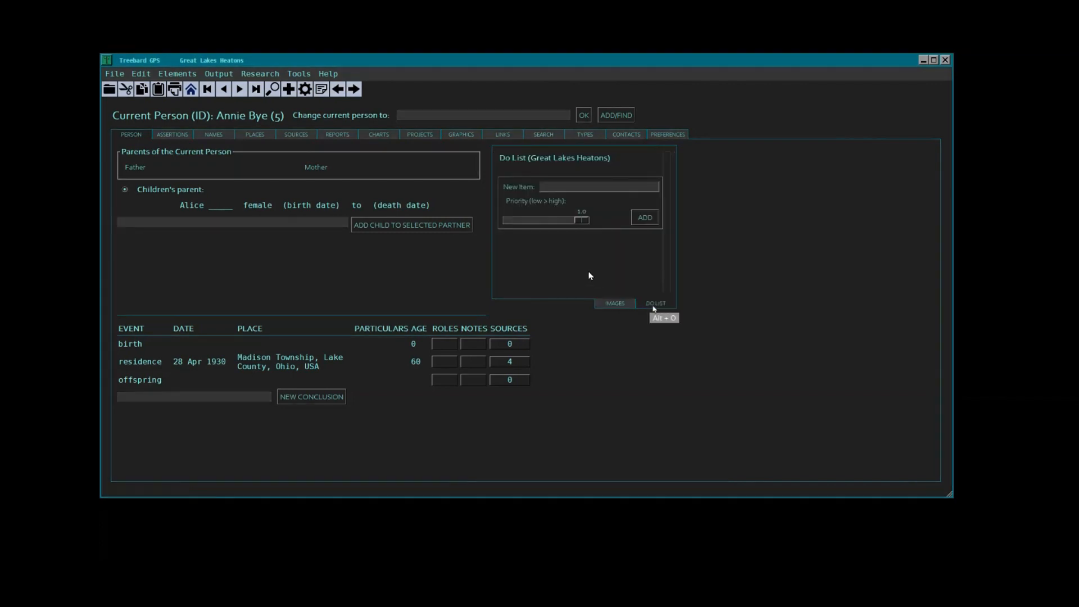
pyautogui.click(615, 303)
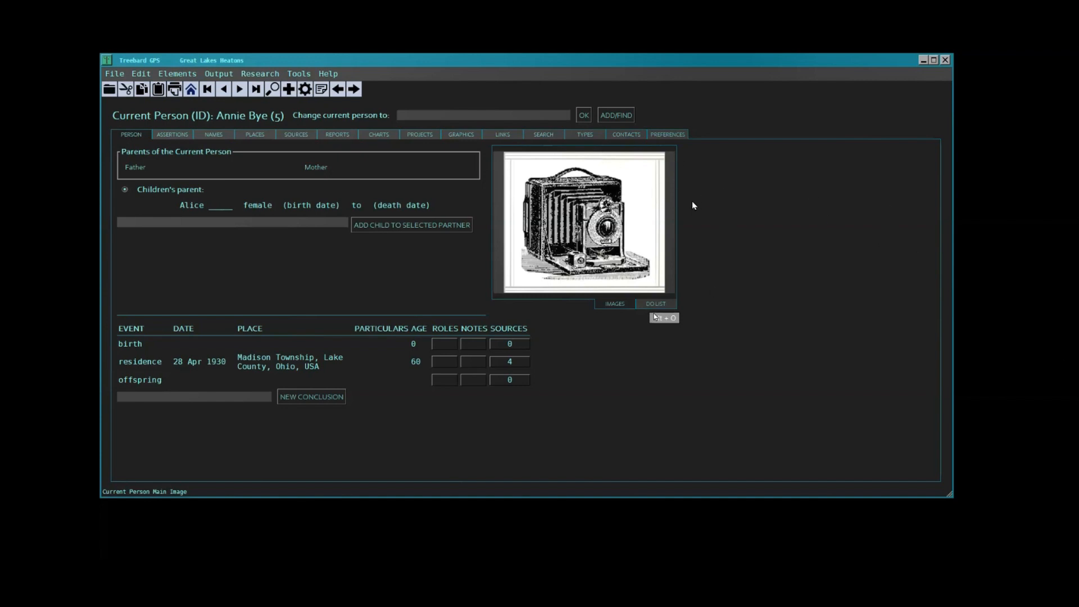
pyautogui.click(181, 205)
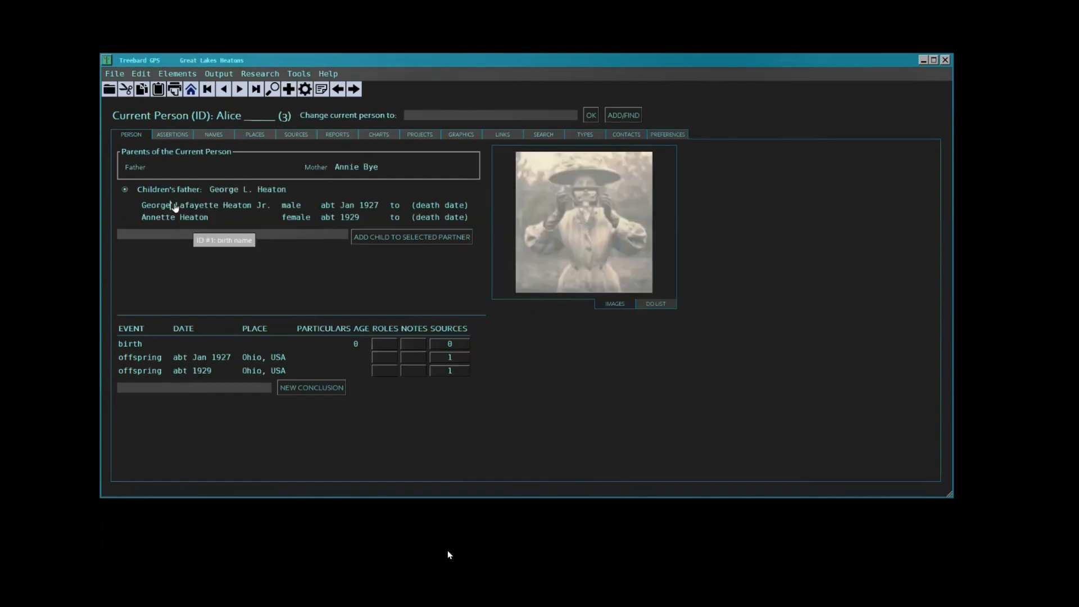
pyautogui.click(175, 206)
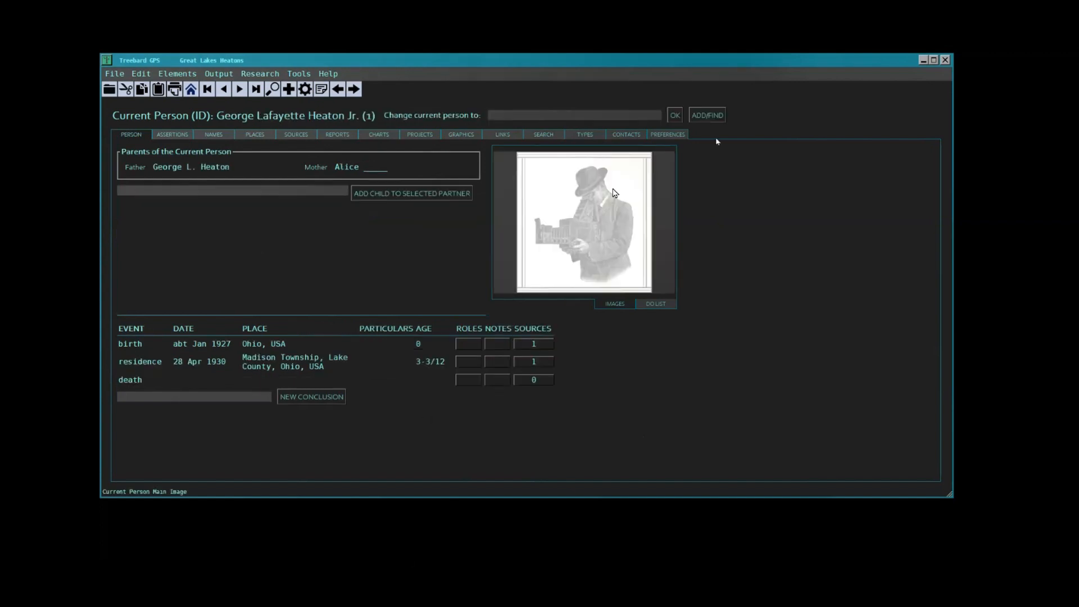